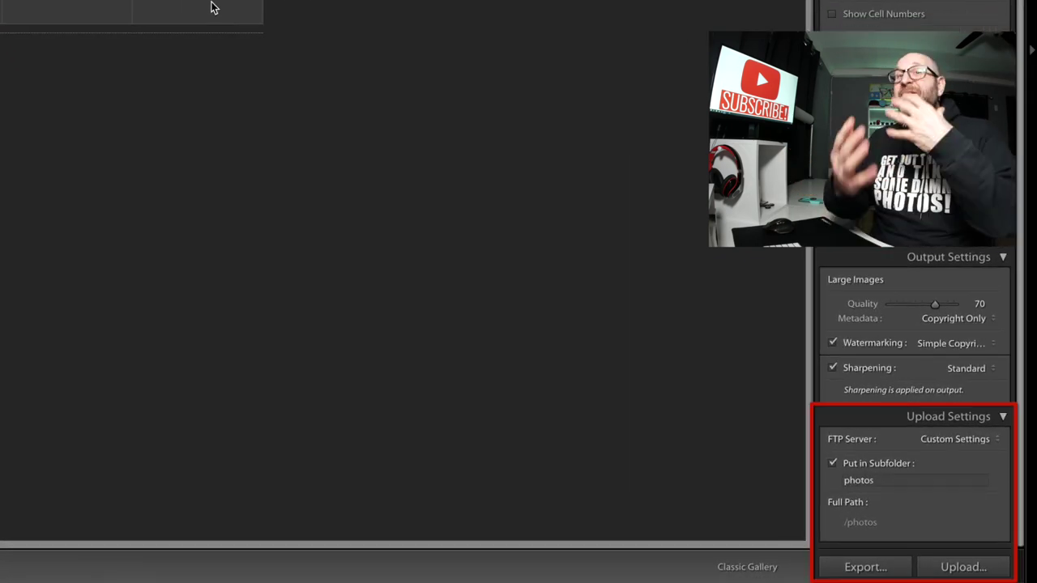
- Switch to Lightroom CC and open the 10 Portraits clown-shoot album
{"action": "key", "text": "super+Tab"}
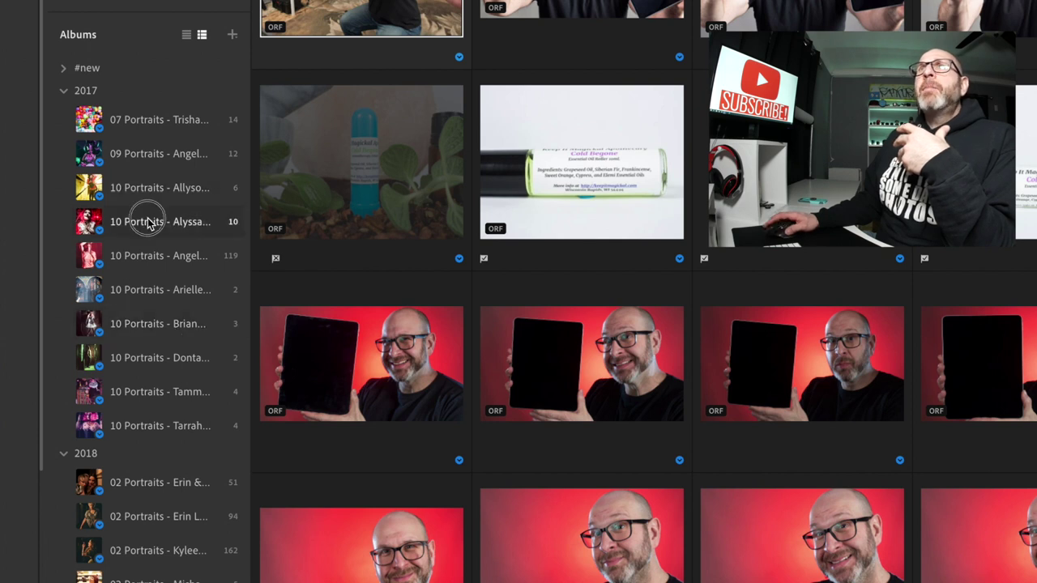
{"action": "left_click", "coordinate": [146, 222]}
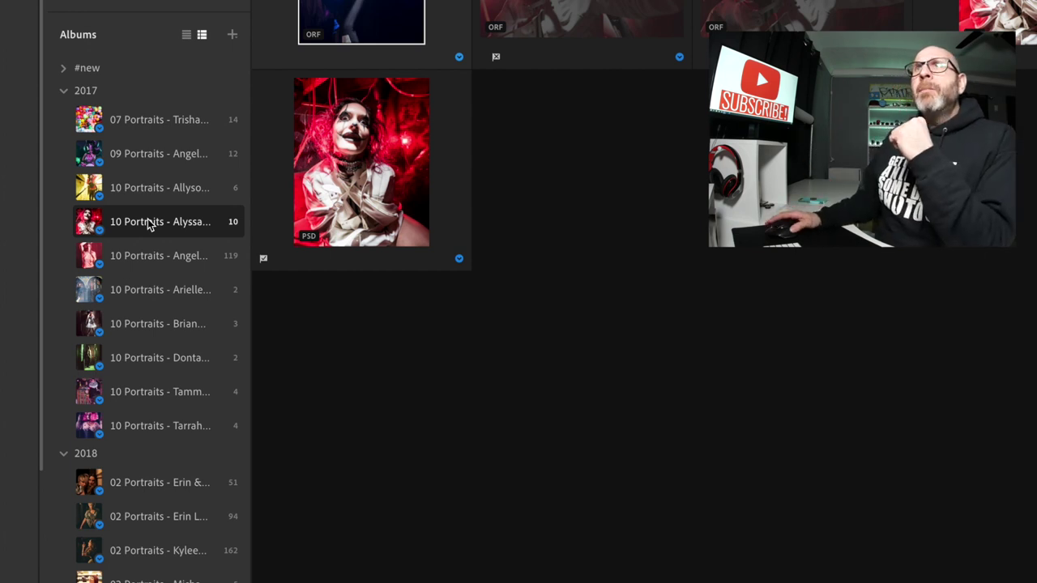
- Share the 10 Portraits album to the web, leaving downloads and the picks filter off
{"action": "right_click", "coordinate": [148, 220]}
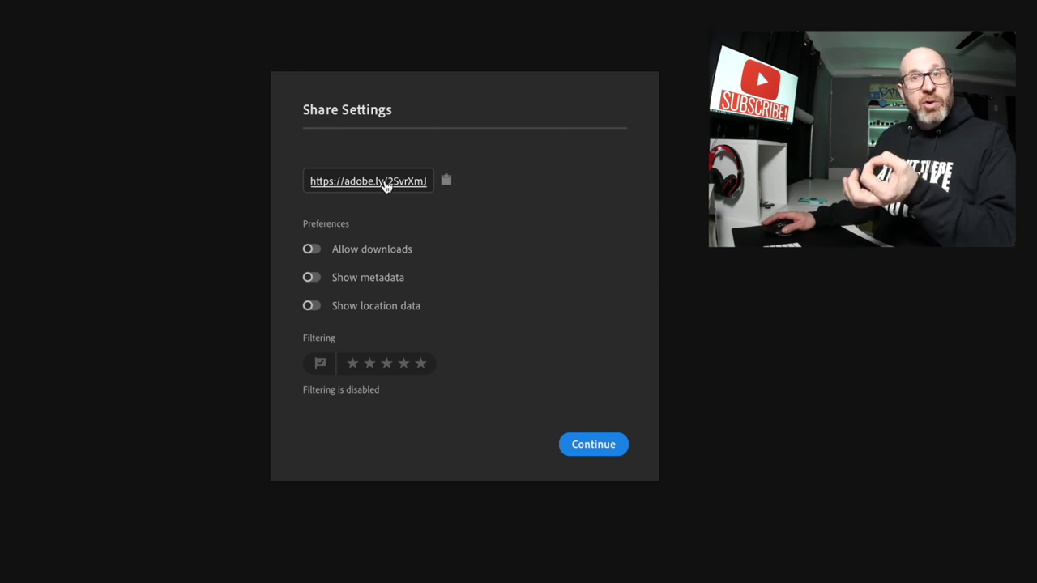
{"action": "left_click", "coordinate": [310, 250]}
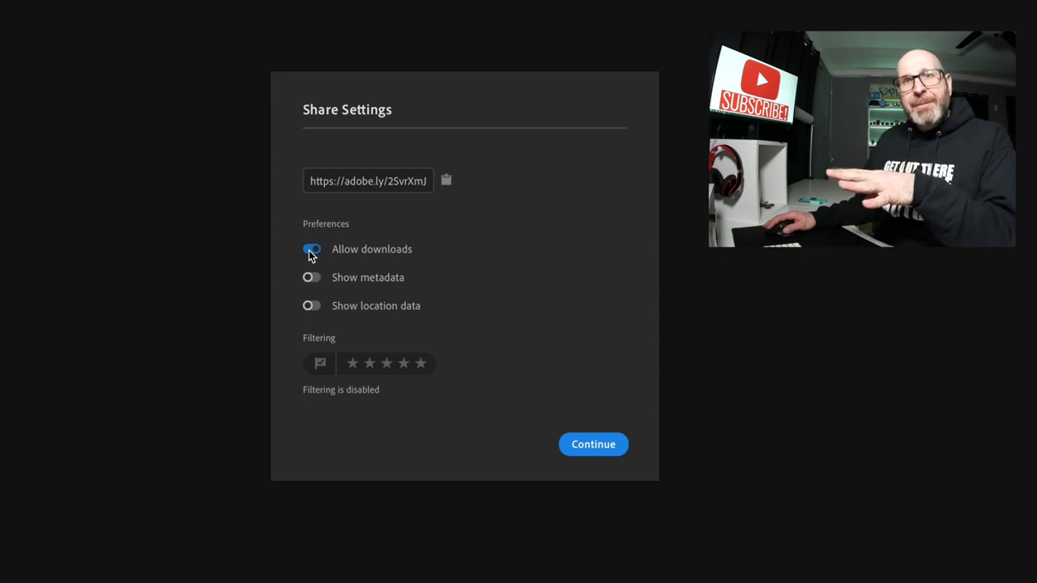
{"action": "left_click", "coordinate": [311, 251]}
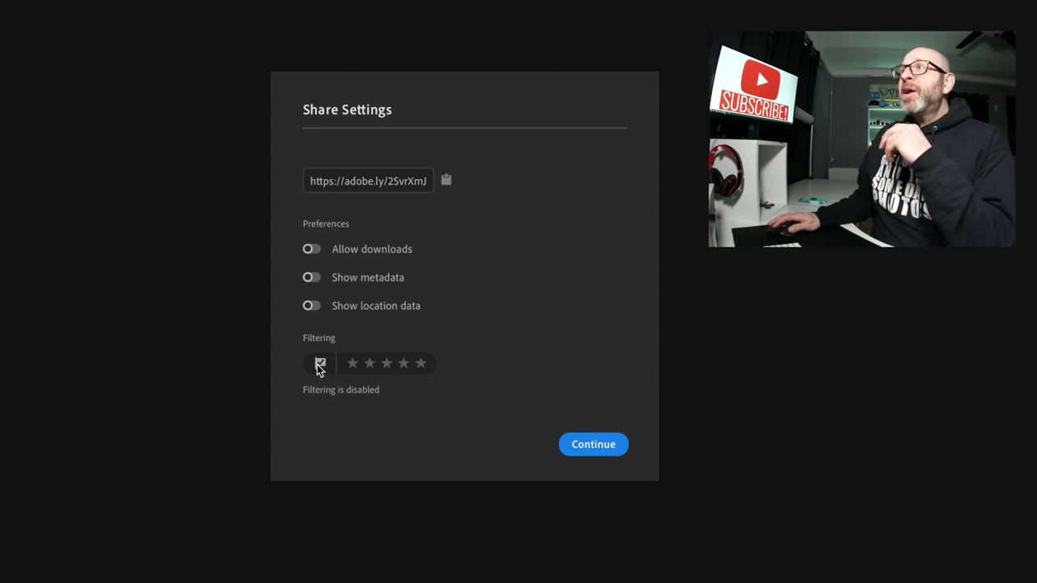
{"action": "left_click", "coordinate": [319, 364]}
{"action": "left_click", "coordinate": [319, 365]}
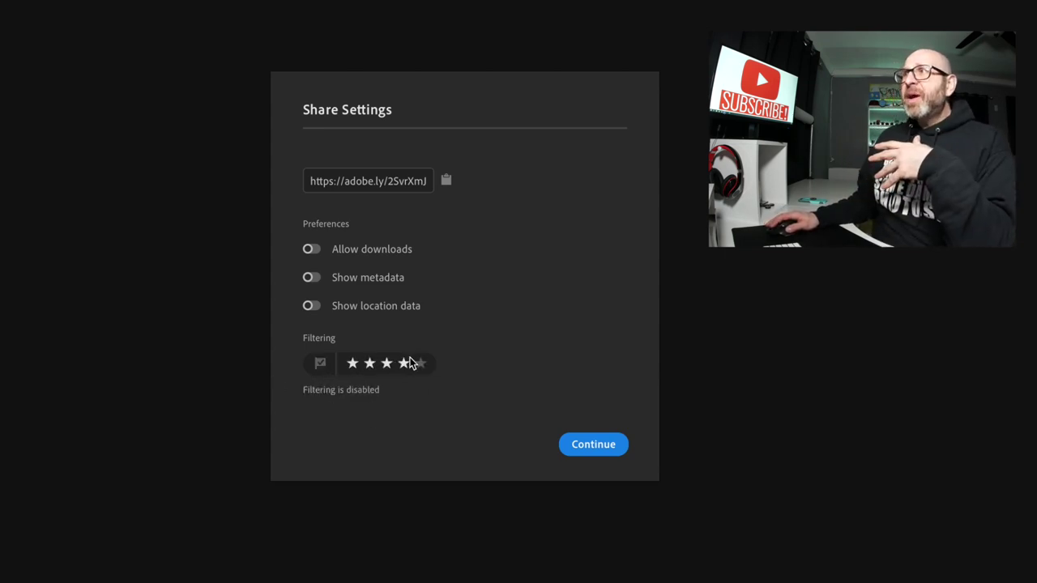
{"action": "left_click", "coordinate": [594, 446]}
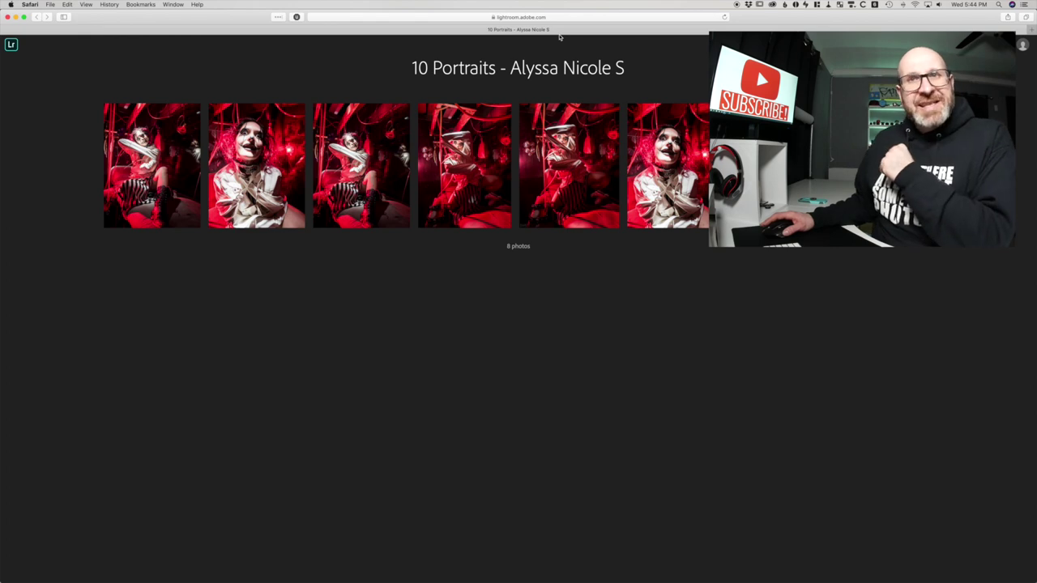
- View the first photo of the 8-photo shared gallery in Safari, then return to Lightroom CC
{"action": "left_click", "coordinate": [171, 135]}
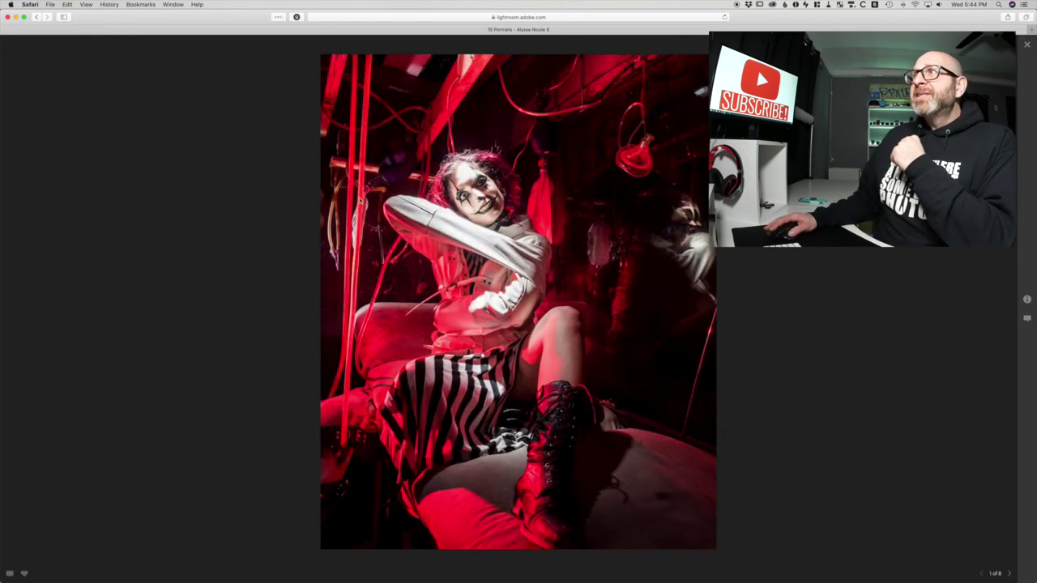
{"action": "right_click", "coordinate": [557, 230]}
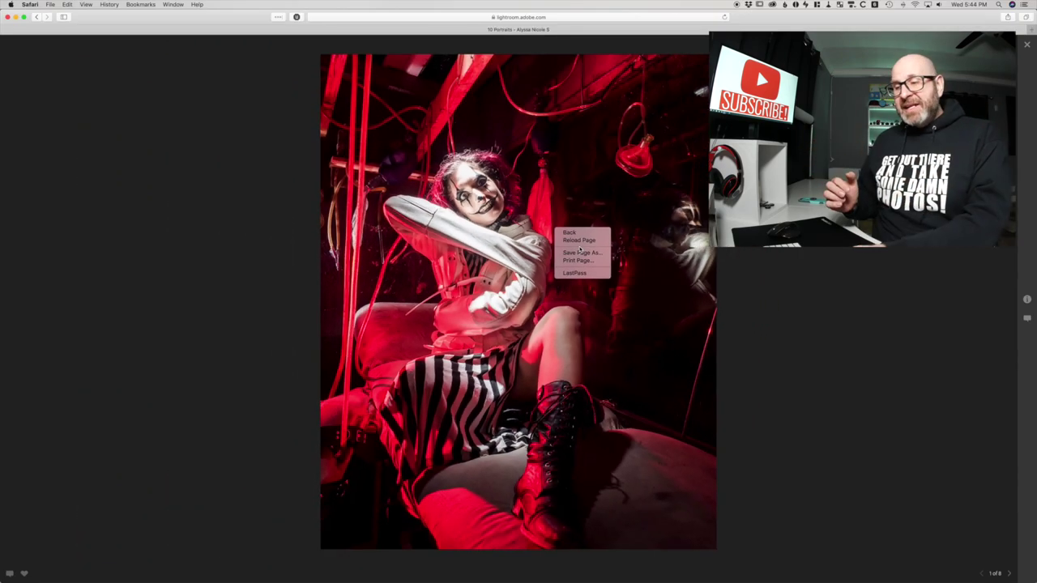
{"action": "key", "text": "super+Tab"}
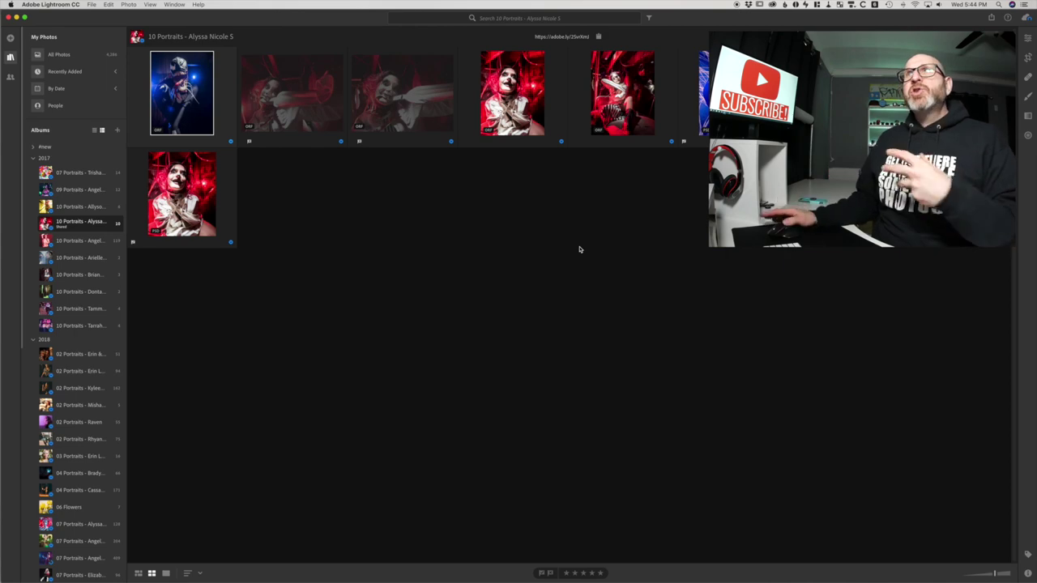
- Share the 02 Portraits album with downloads allowed, showing only five-star picks, and open its link
{"action": "left_click", "coordinate": [80, 354]}
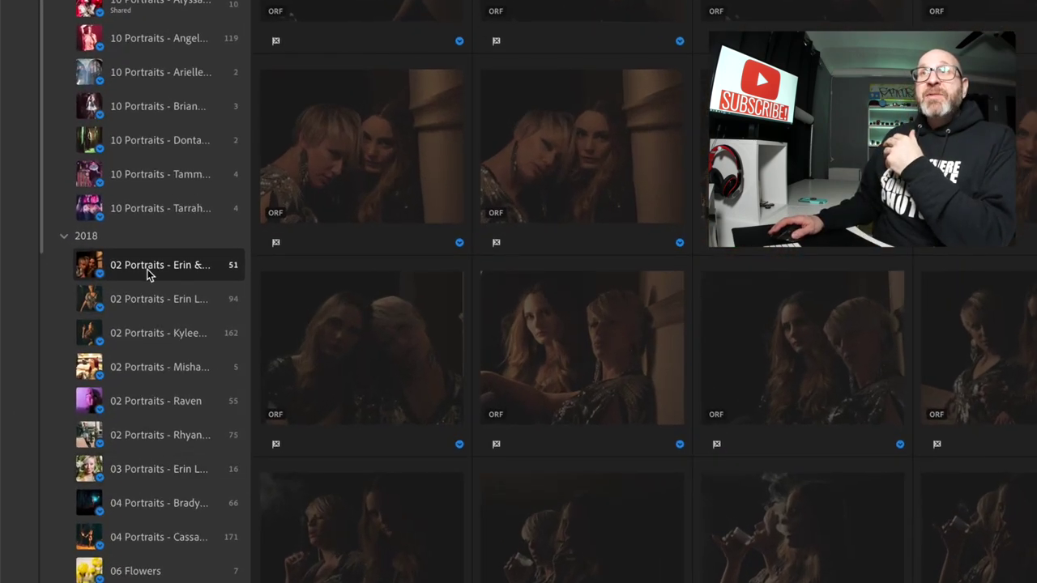
{"action": "right_click", "coordinate": [75, 354]}
{"action": "left_click", "coordinate": [217, 294]}
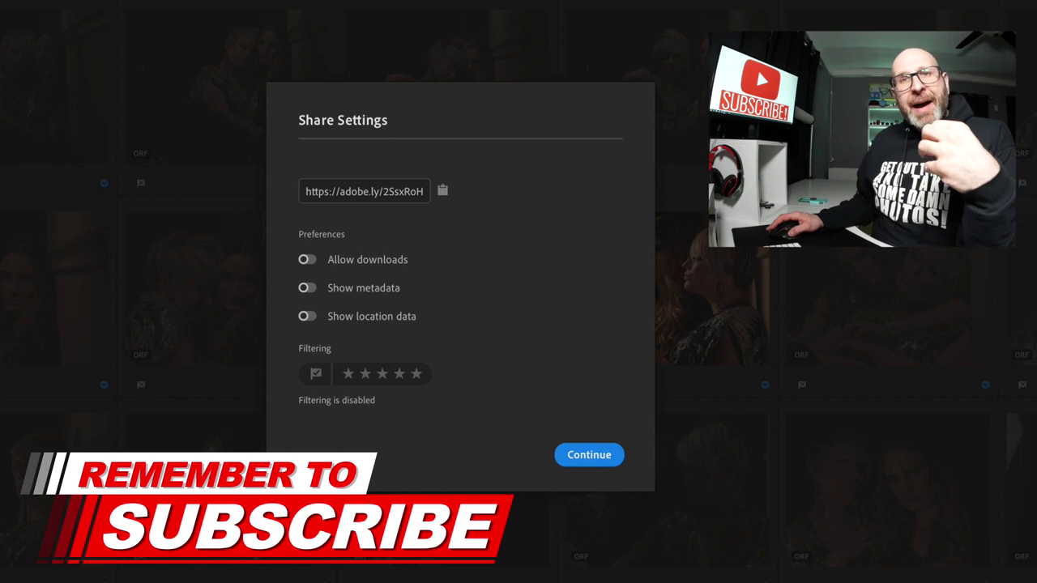
{"action": "left_click", "coordinate": [307, 260]}
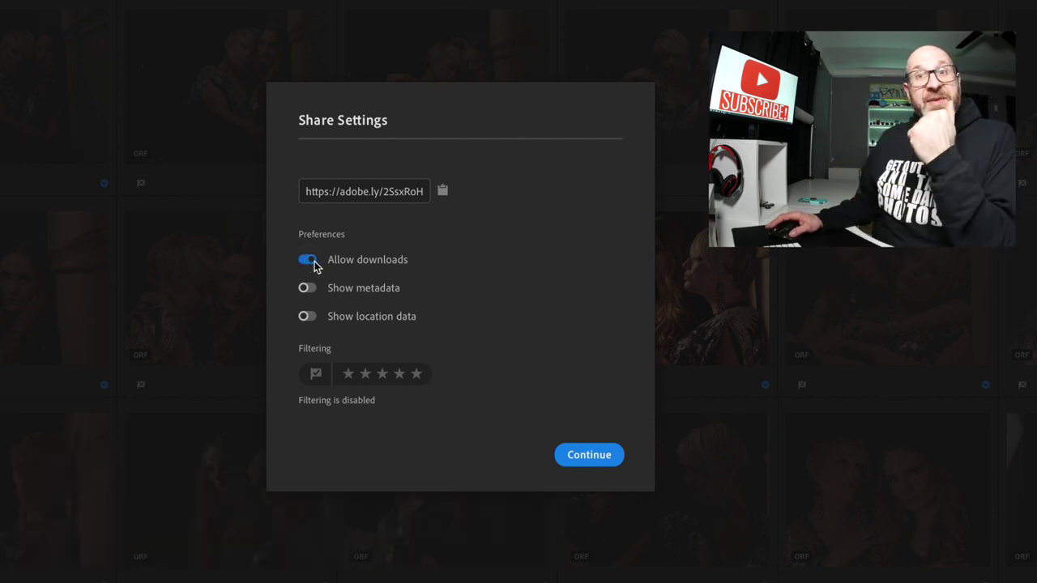
{"action": "left_click", "coordinate": [316, 376]}
{"action": "left_click", "coordinate": [420, 377]}
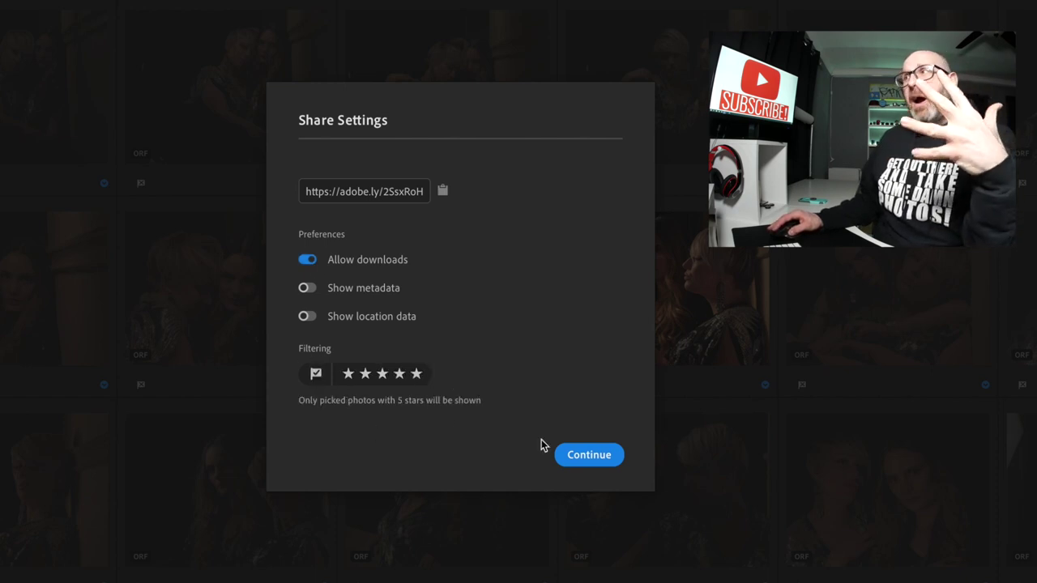
{"action": "left_click", "coordinate": [587, 454]}
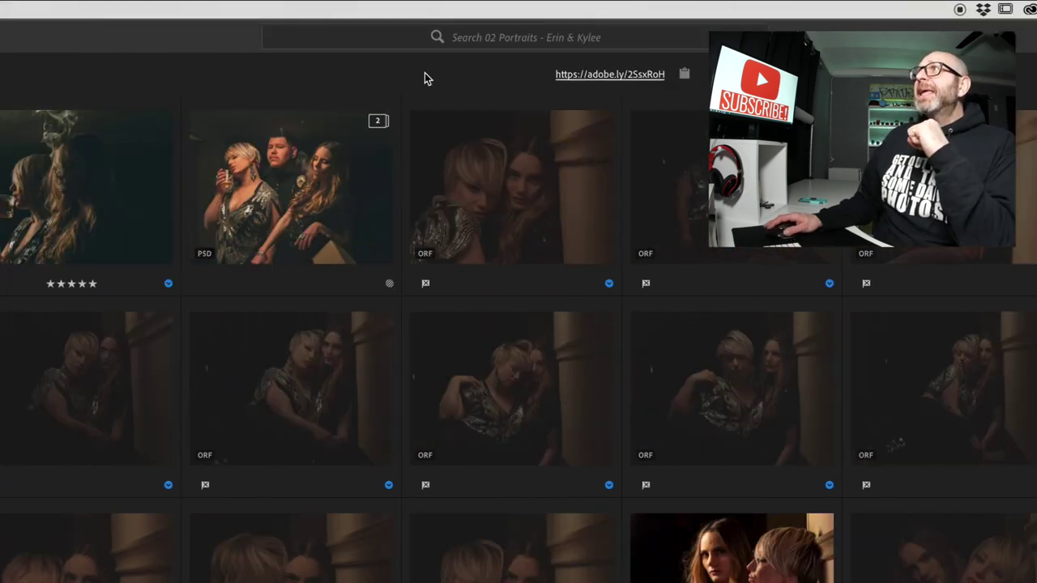
{"action": "left_click", "coordinate": [583, 76]}
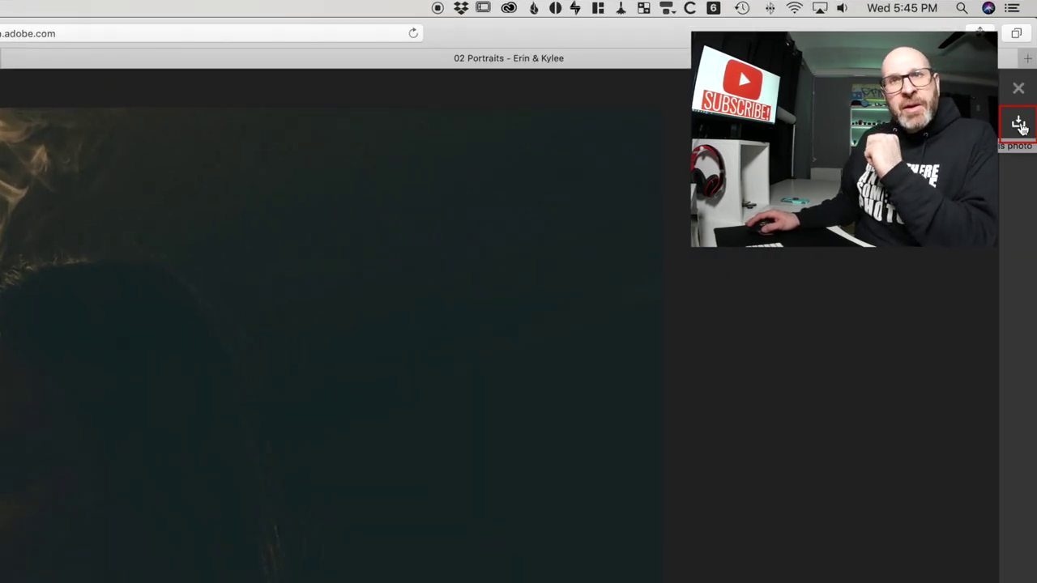
- Download the gallery's single five-star photo and open P1010227-2.jpg in Preview
{"action": "left_click", "coordinate": [1019, 126]}
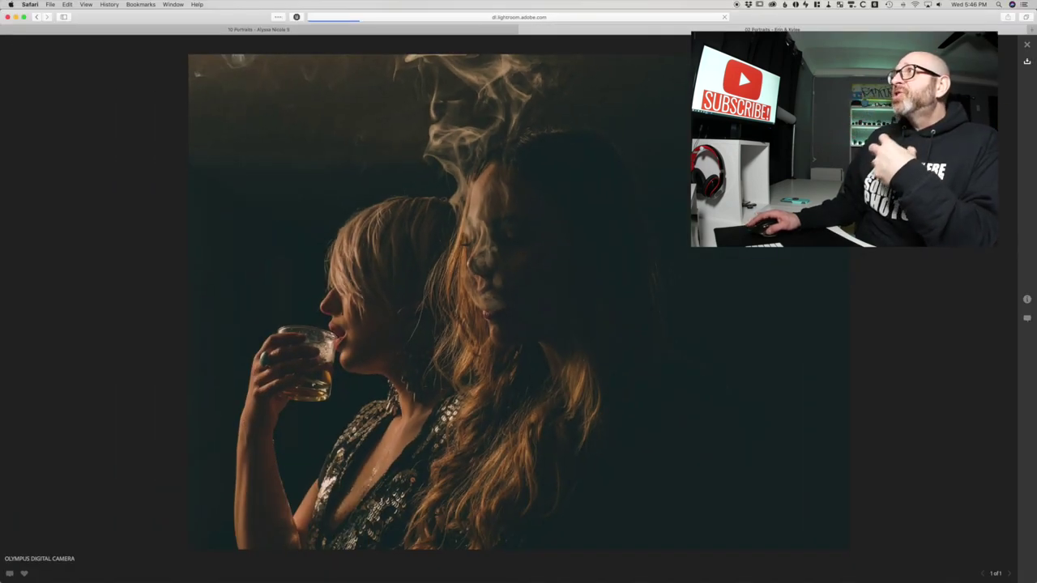
{"action": "left_click", "coordinate": [652, 564]}
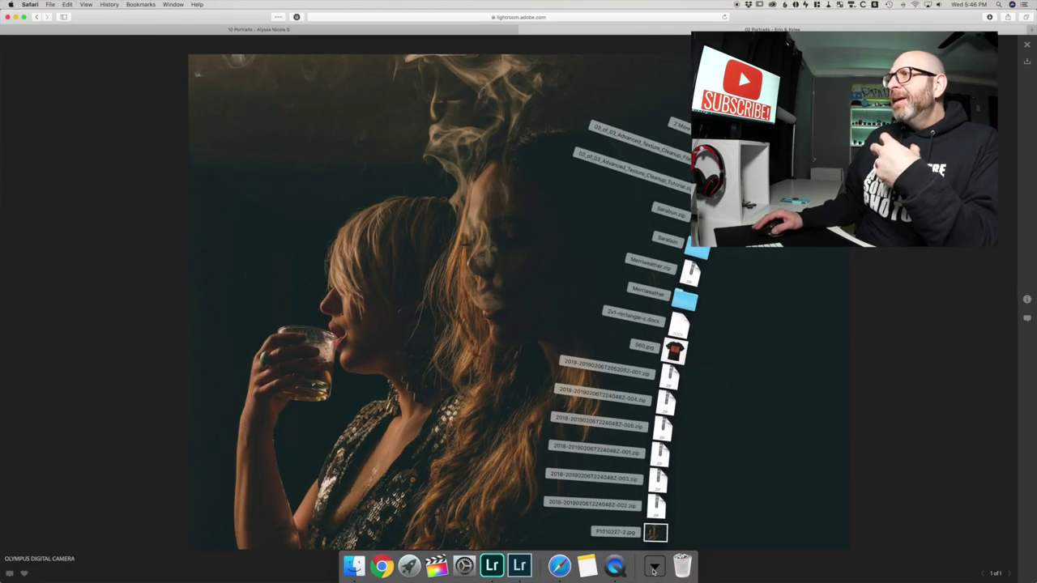
{"action": "left_click", "coordinate": [793, 486]}
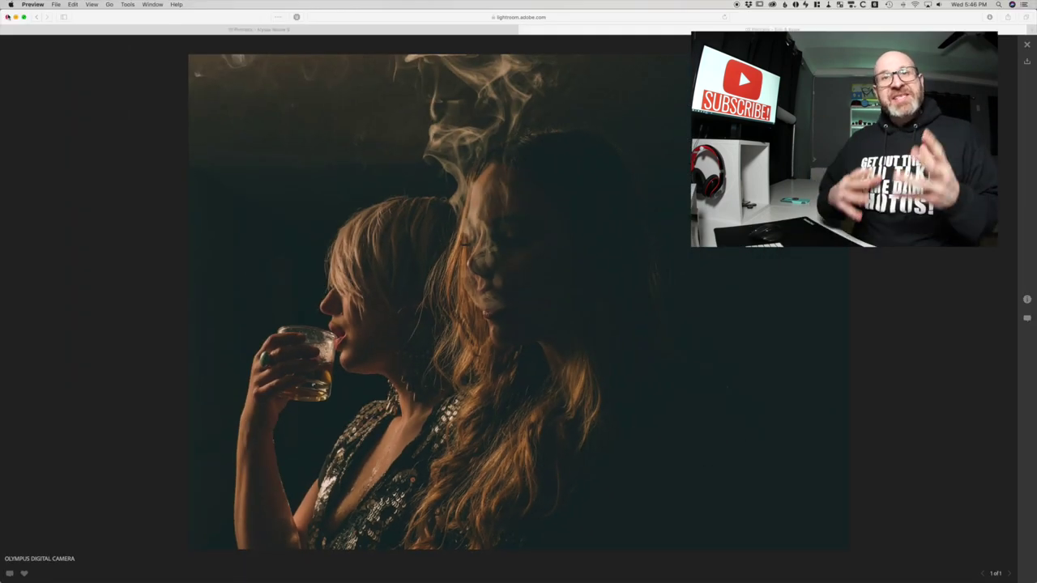
- Back in Lightroom CC, check the 10 Portraits album's share options without sharing, then show All Photos
{"action": "key", "text": "super+Tab"}
{"action": "key", "text": "super+Tab"}
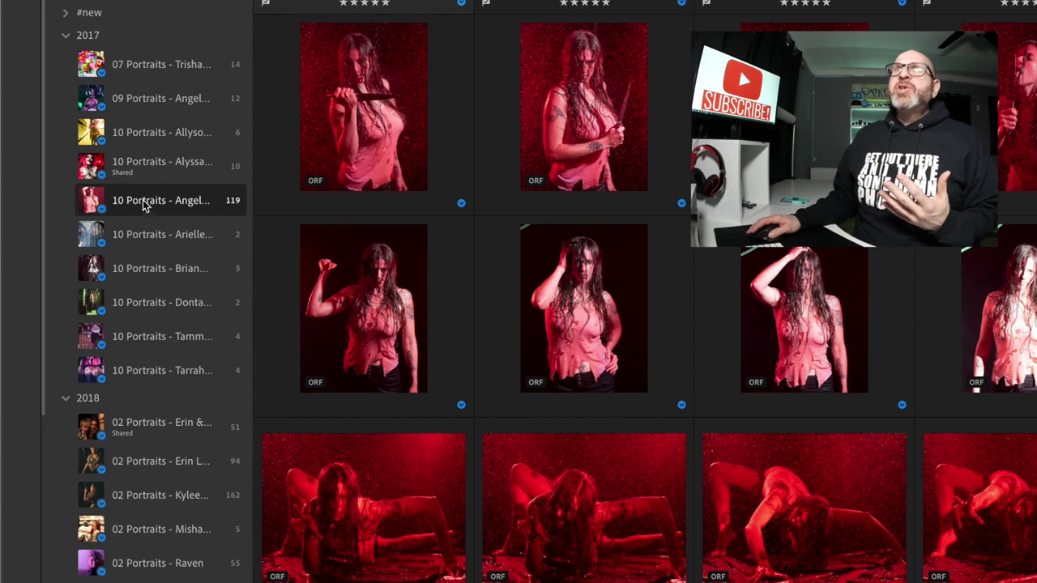
{"action": "right_click", "coordinate": [71, 240]}
{"action": "mouse_move", "coordinate": [102, 245]}
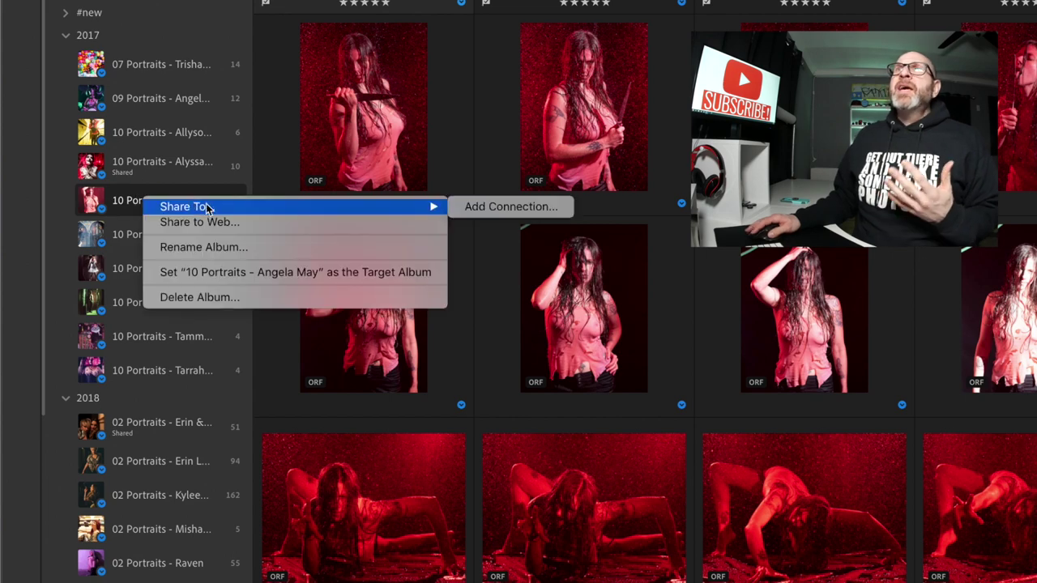
{"action": "left_click", "coordinate": [134, 204]}
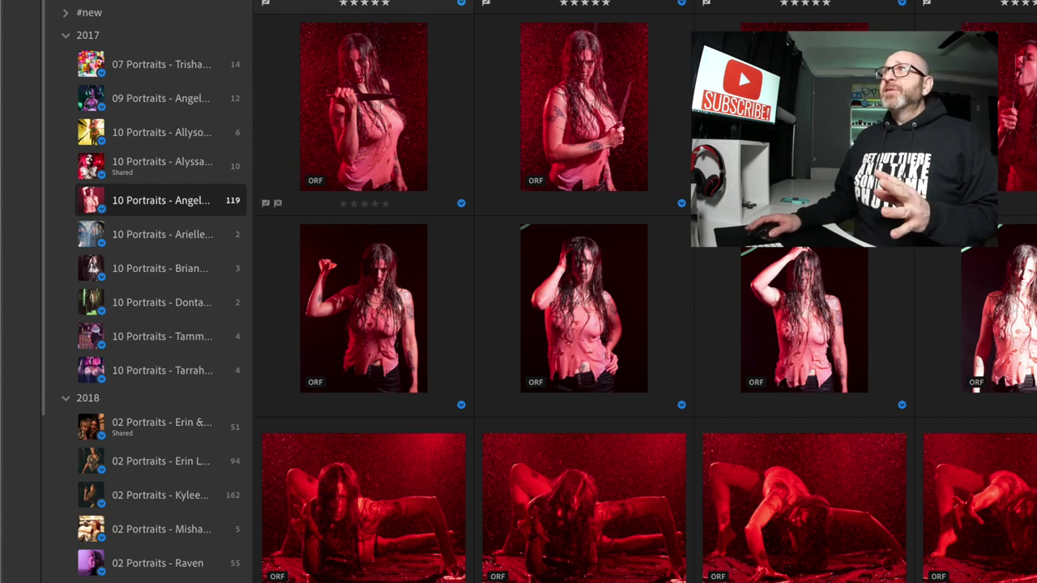
{"action": "left_click", "coordinate": [128, 111]}
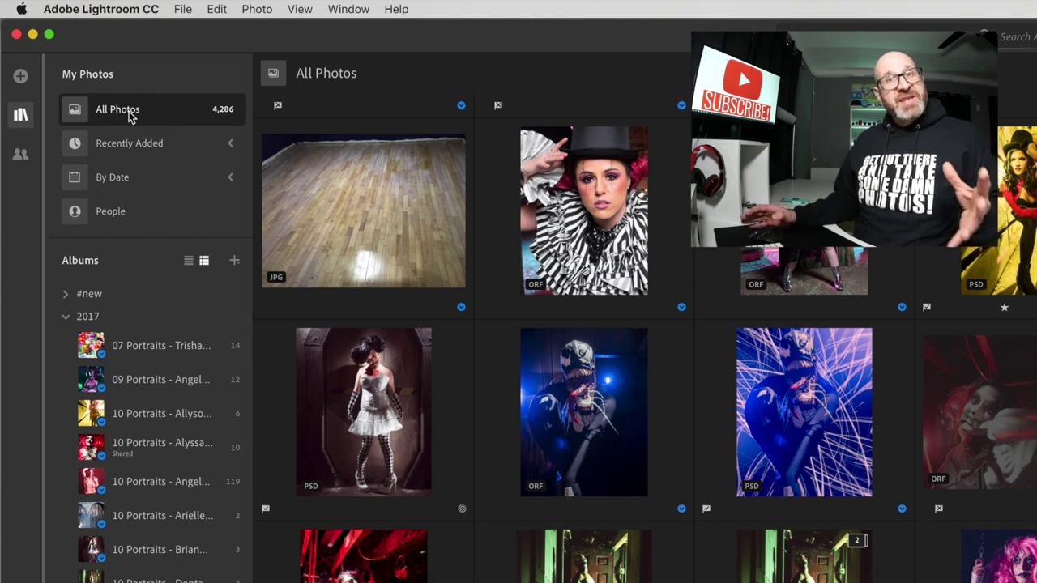
- Search All Photos for the model's name, filter to five-star picked photos, and select them all
{"action": "left_click", "coordinate": [1013, 35]}
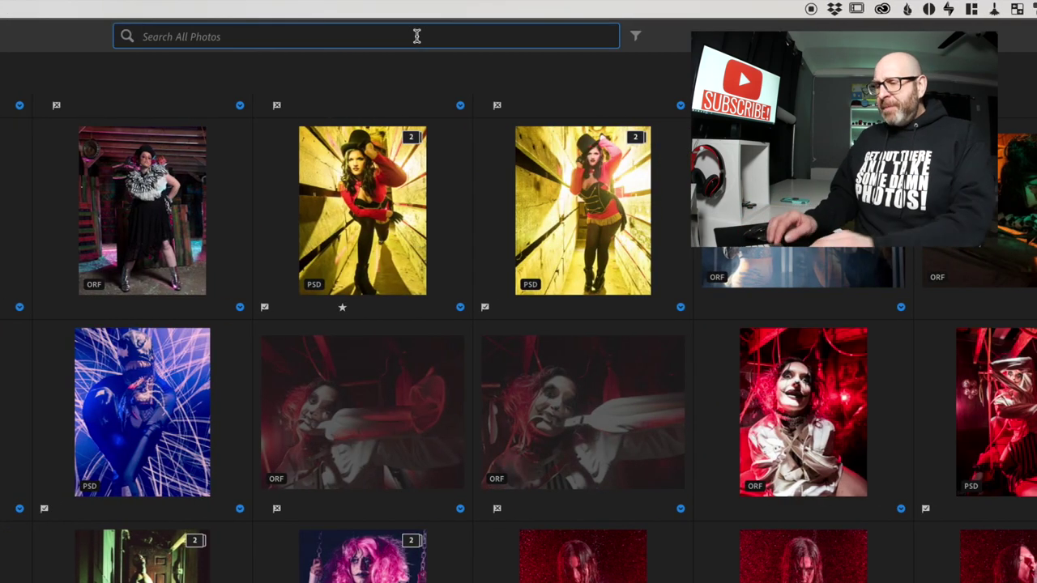
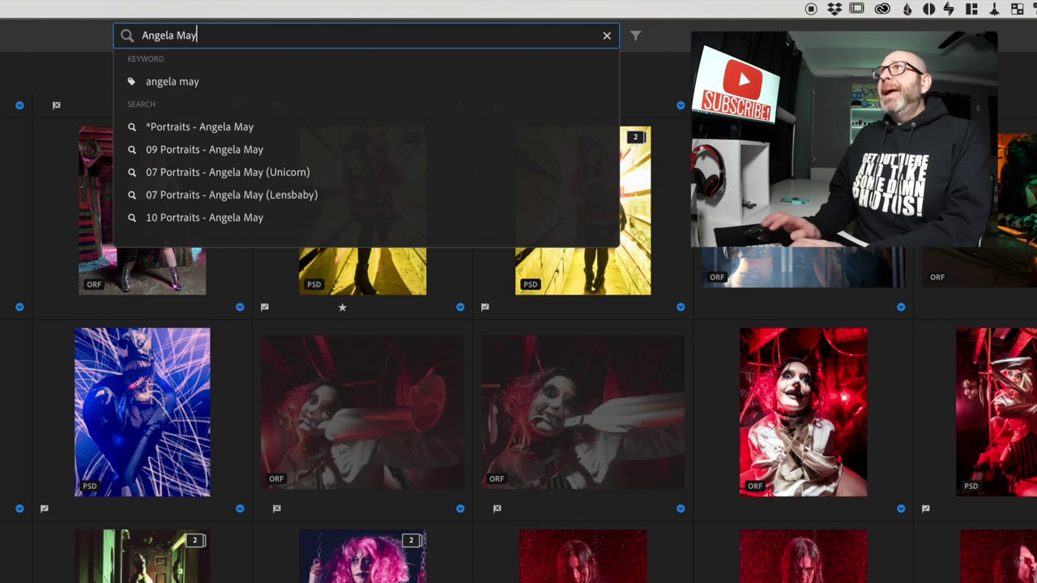
{"action": "key", "text": "Return"}
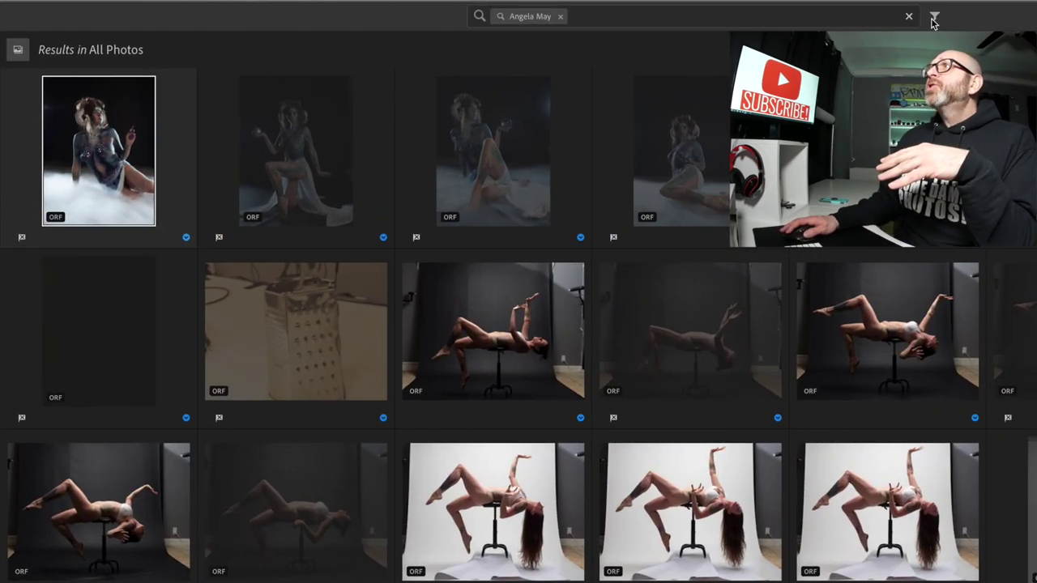
{"action": "left_click", "coordinate": [934, 17]}
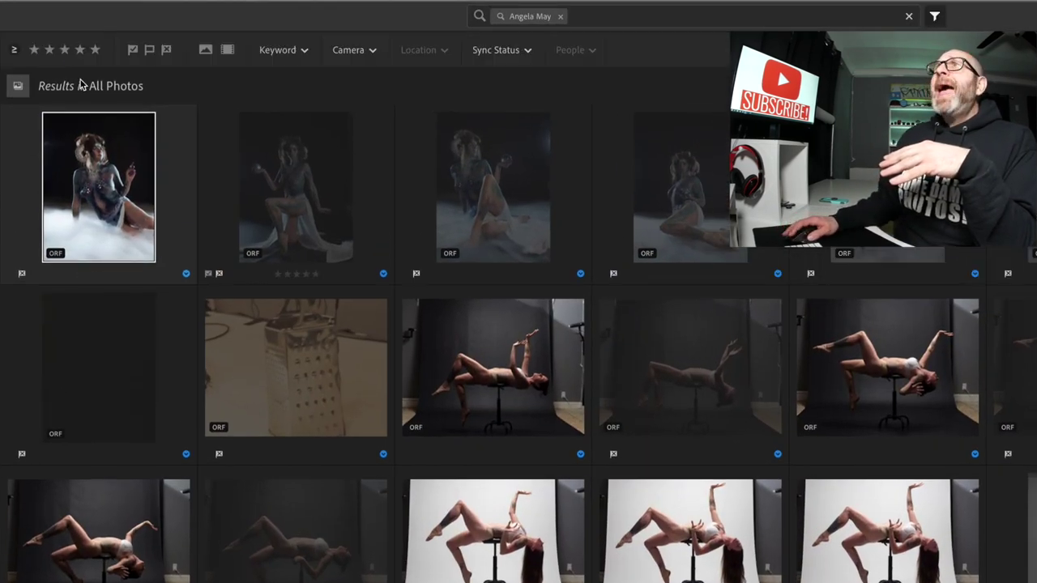
{"action": "left_click", "coordinate": [95, 51]}
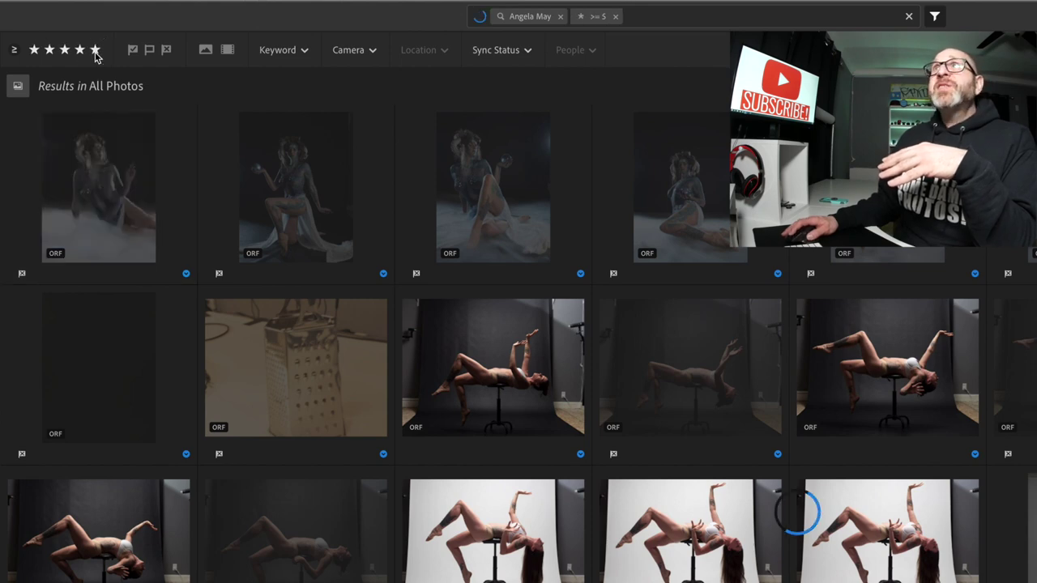
{"action": "left_click", "coordinate": [135, 51]}
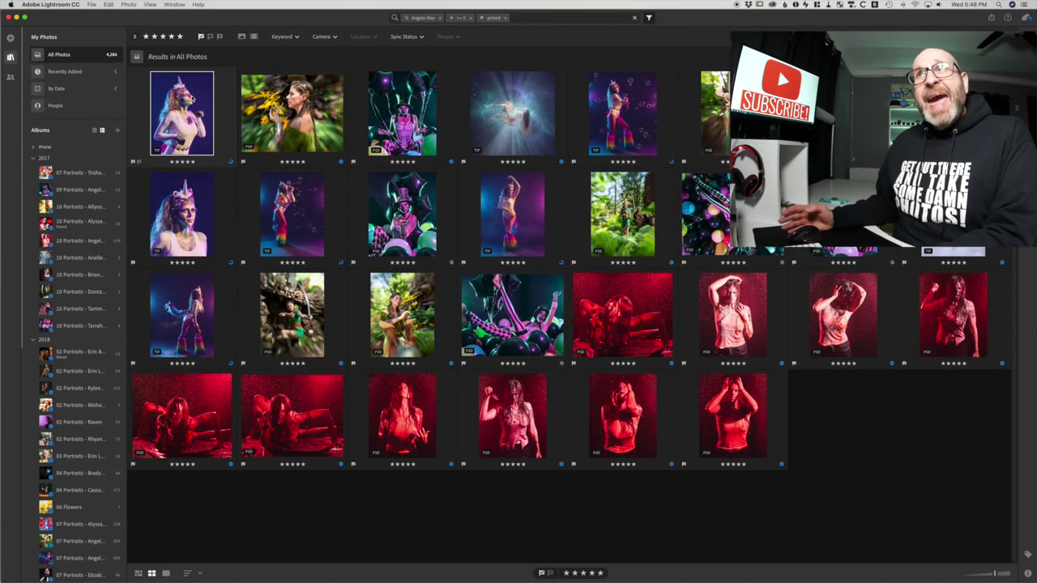
{"action": "key", "text": "super+a"}
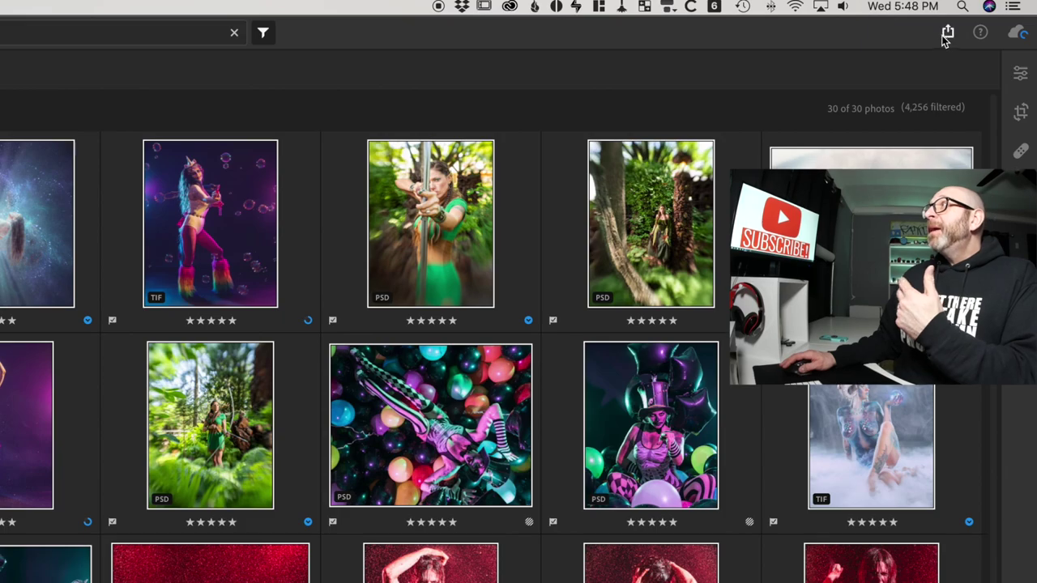
- Share the 30 filtered photos to the web, titled with the model's name, and open the link
{"action": "left_click", "coordinate": [992, 18]}
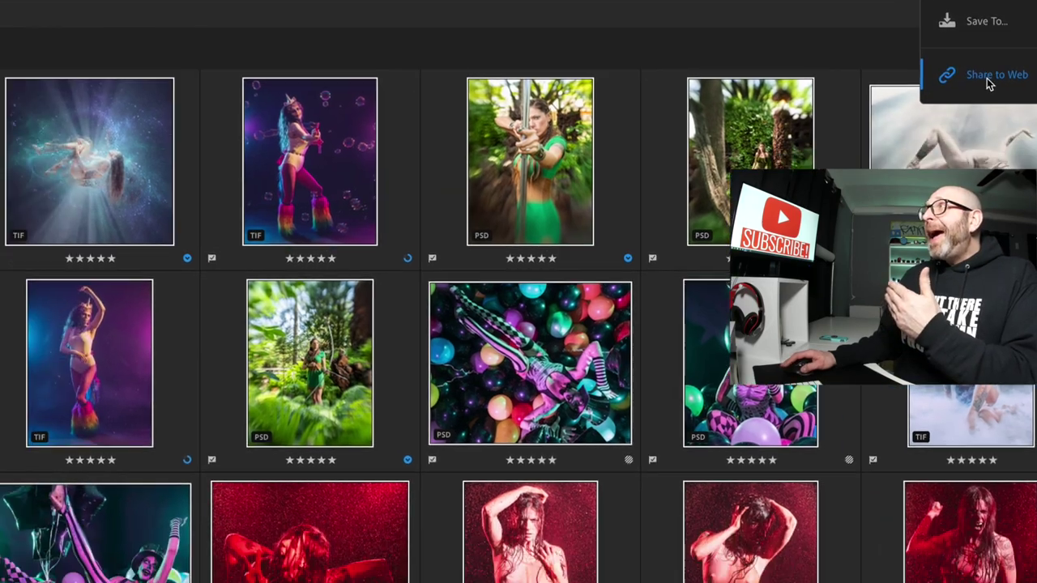
{"action": "left_click", "coordinate": [851, 138]}
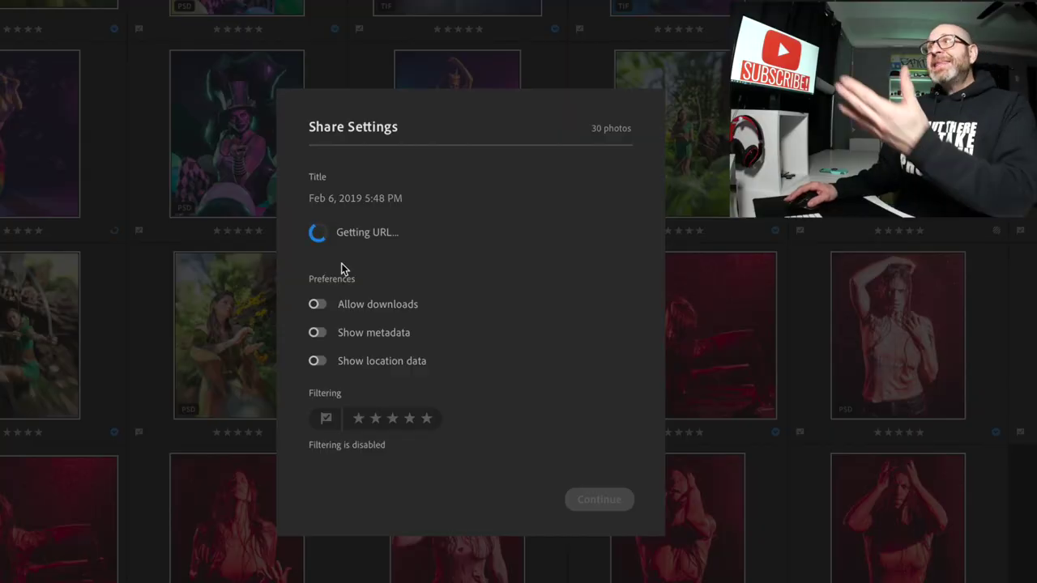
{"action": "left_click", "coordinate": [350, 201]}
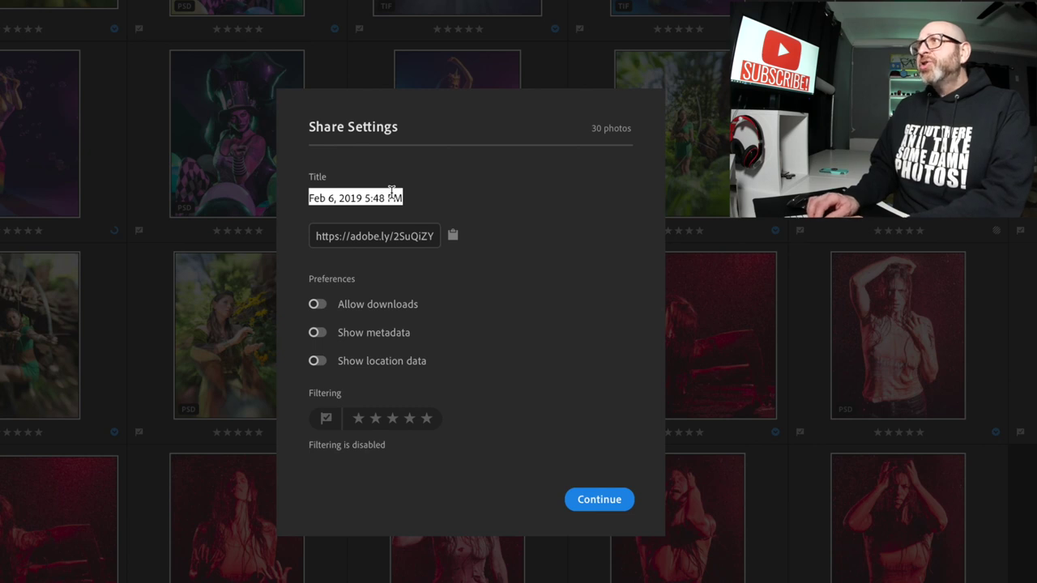
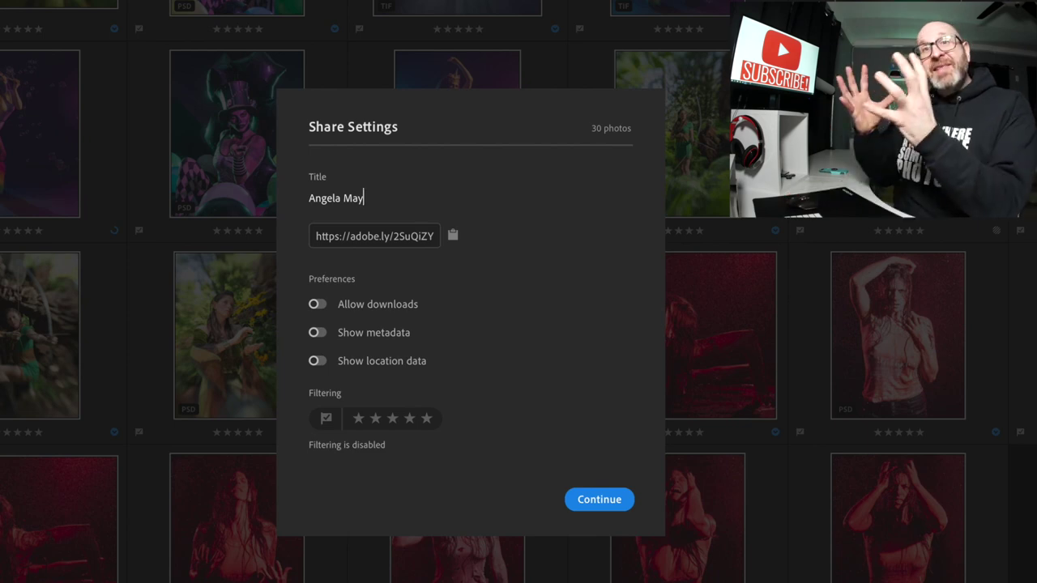
{"action": "left_click", "coordinate": [604, 506]}
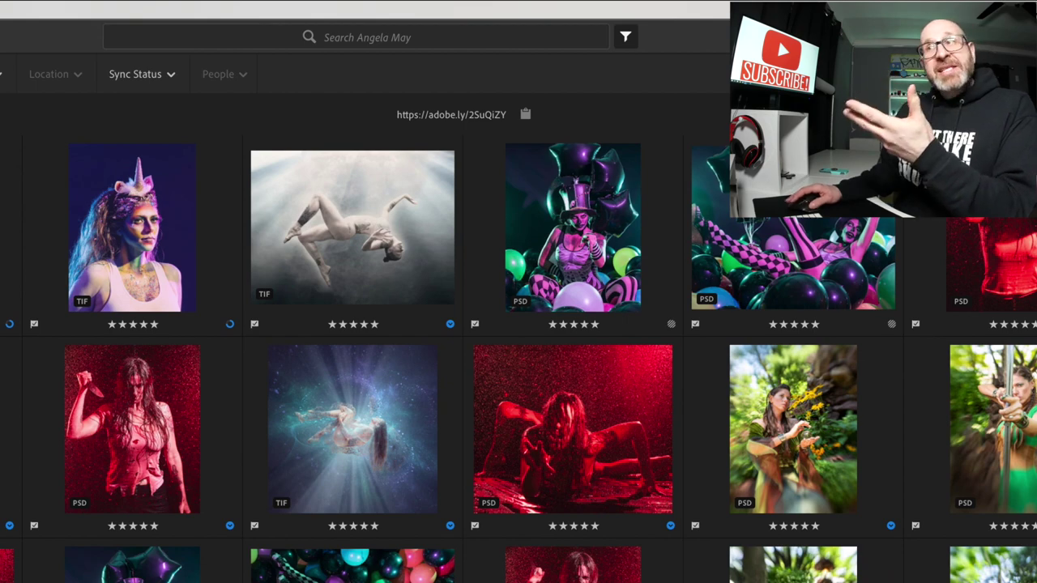
{"action": "left_click", "coordinate": [419, 115]}
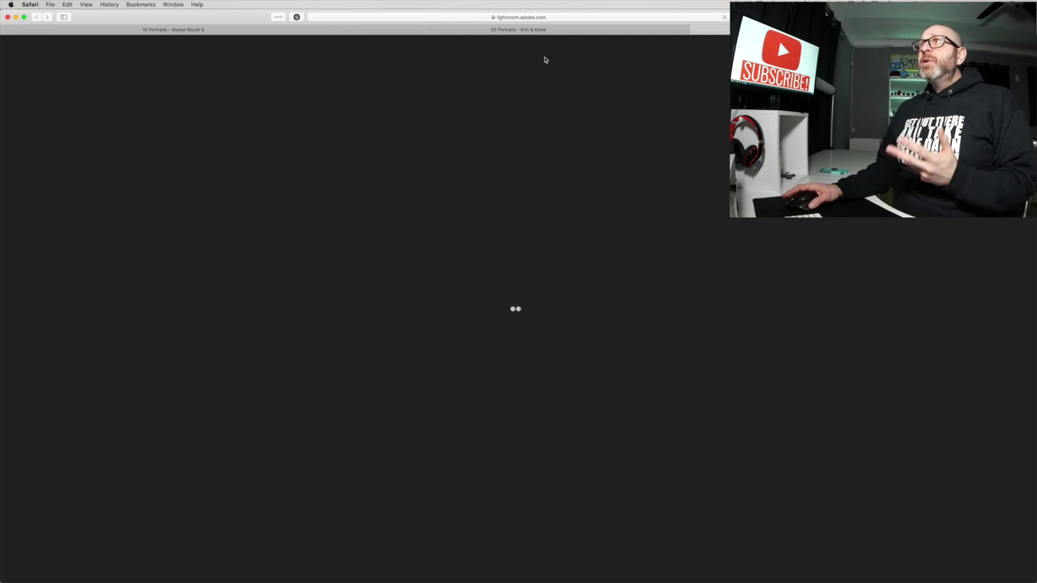
- Scroll through the loaded 30-photo gallery in Safari, then return to Lightroom CC
{"action": "scroll", "coordinate": [409, 260], "scroll_direction": "down", "scroll_amount": 3}
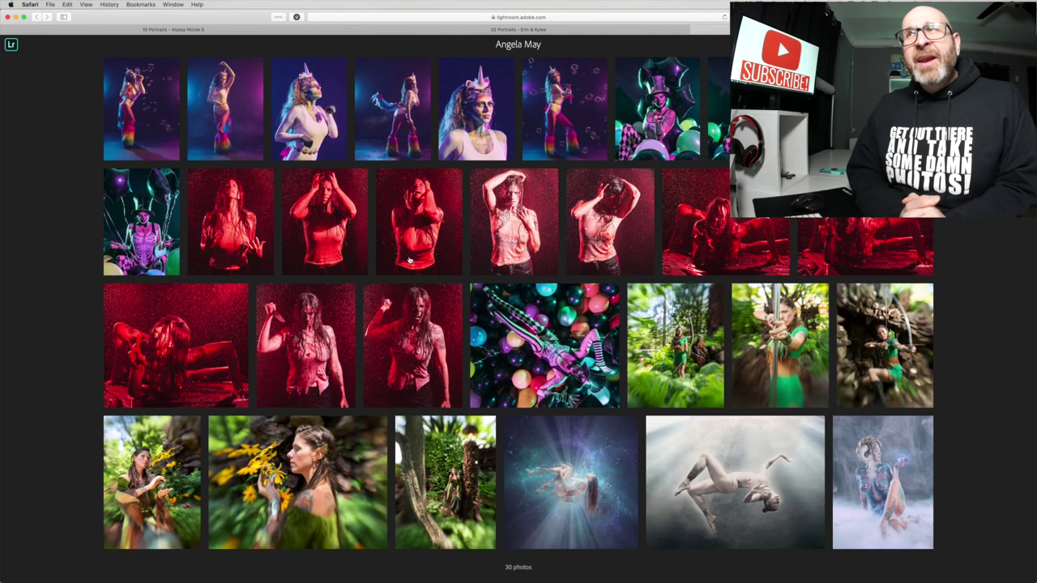
{"action": "scroll", "coordinate": [409, 260], "scroll_direction": "up", "scroll_amount": 2}
{"action": "scroll", "coordinate": [421, 256], "scroll_direction": "down", "scroll_amount": 3}
{"action": "key", "text": "super+Tab"}
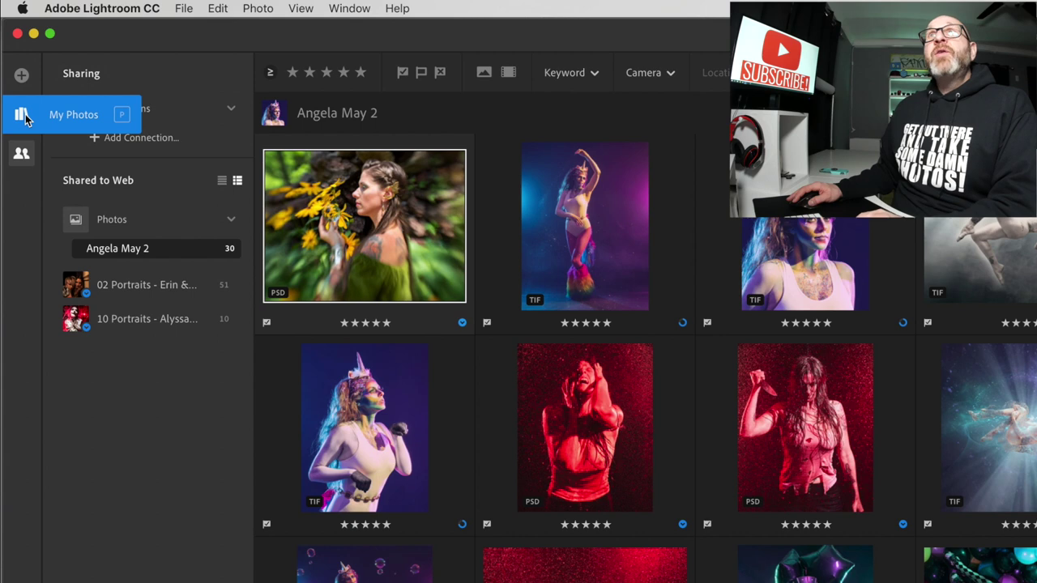
- Stop sharing the 02 Portraits album from the shared albums list, then switch to Safari
{"action": "left_click", "coordinate": [21, 155]}
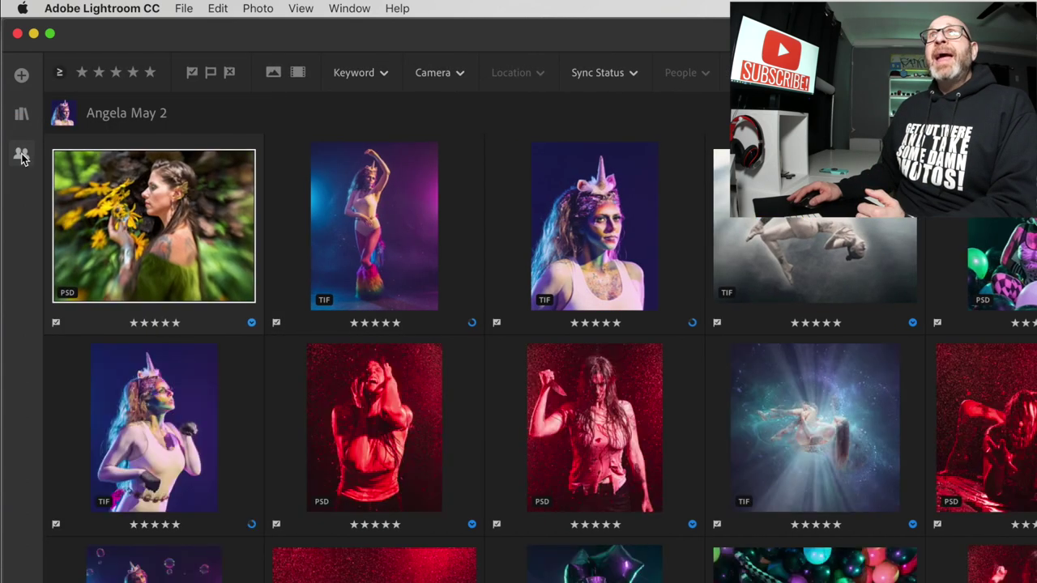
{"action": "left_click", "coordinate": [21, 155]}
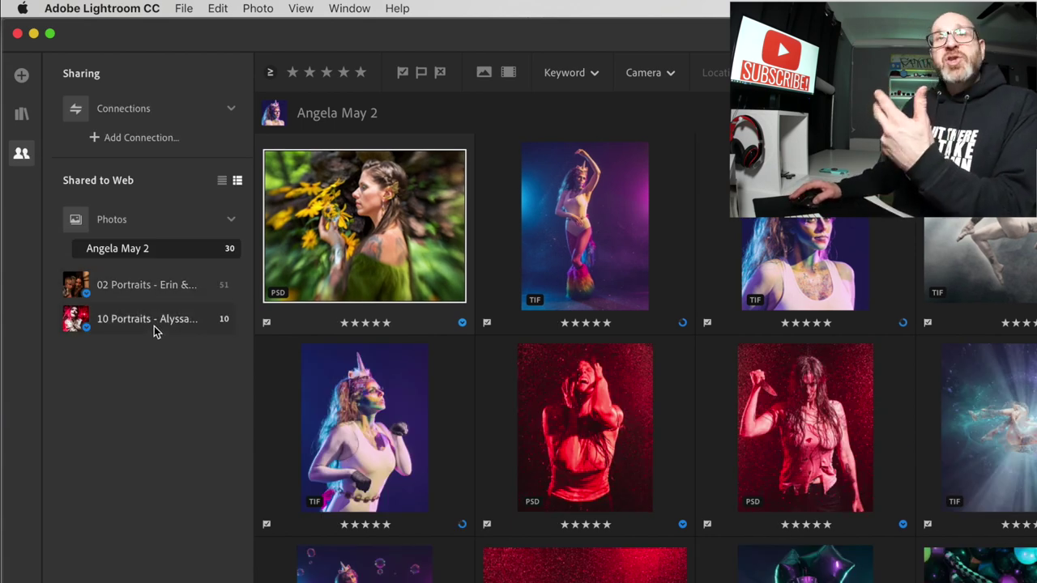
{"action": "left_click", "coordinate": [122, 284]}
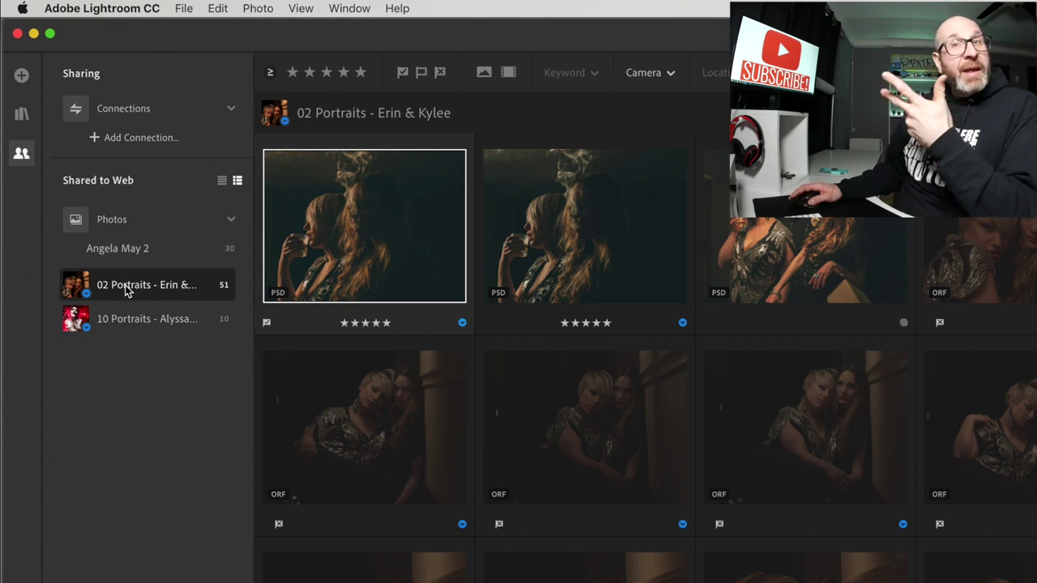
{"action": "right_click", "coordinate": [126, 291]}
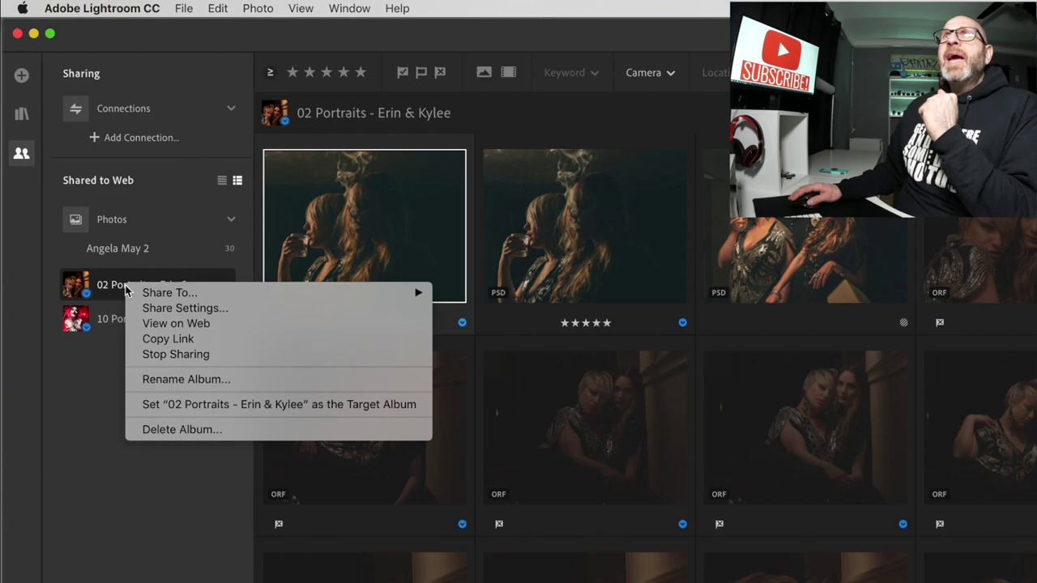
{"action": "left_click", "coordinate": [201, 354]}
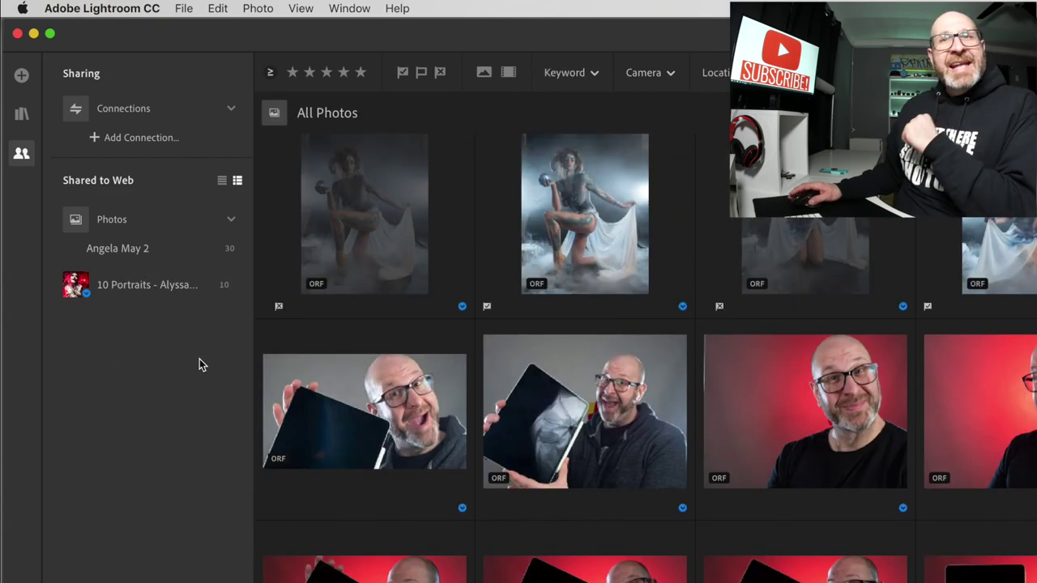
{"action": "key", "text": "super+Tab"}
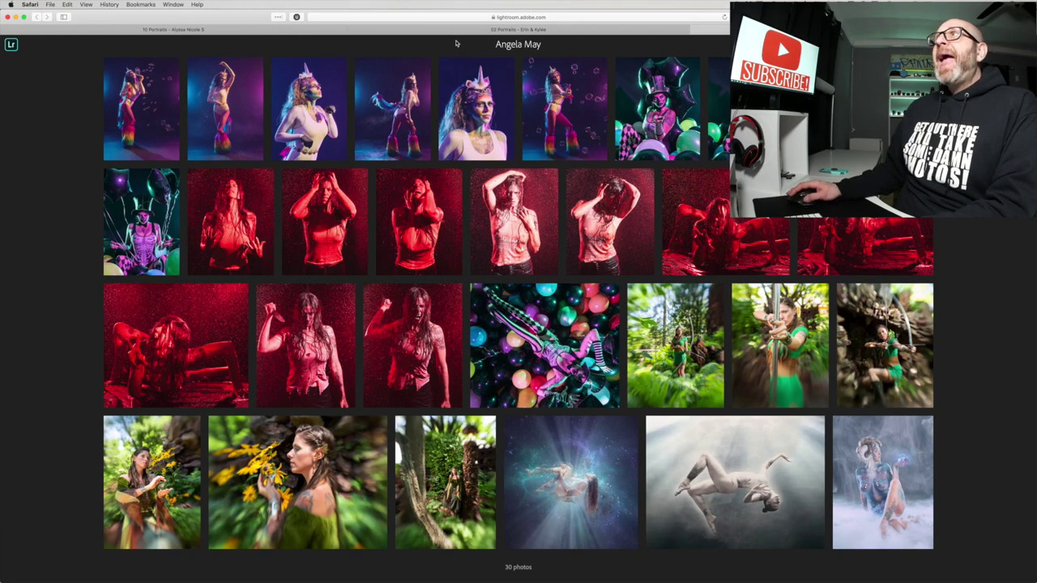
- Check the unshared 02 Portraits - Erin & Kylee gallery tab in Safari, which now shows Page Not Found
{"action": "left_click", "coordinate": [471, 31]}
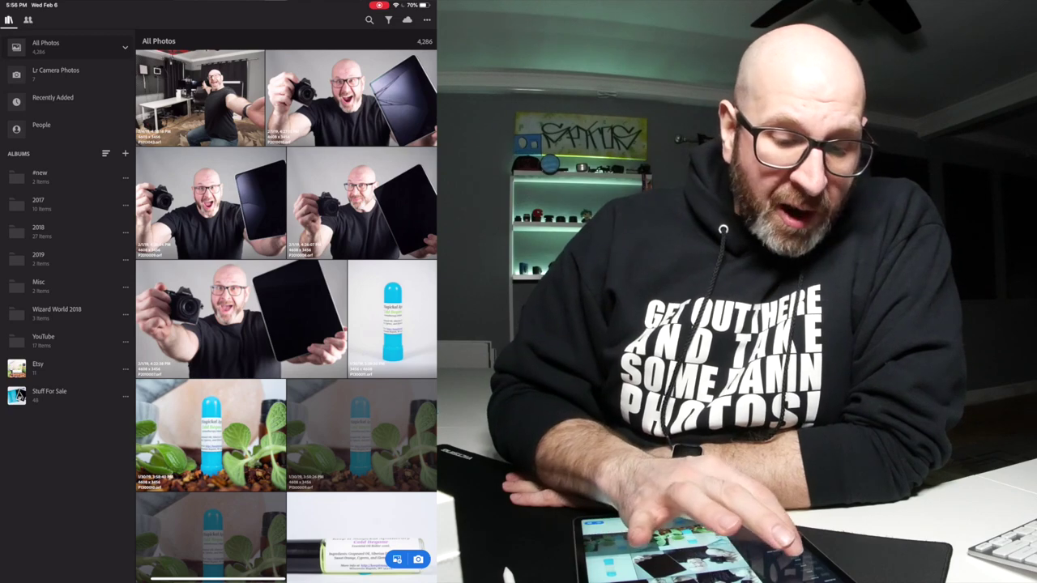
- Open the 115-photo 09 Portraits album in the 2018 folder and bring up its Share to Web settings
{"action": "left_click", "coordinate": [38, 230]}
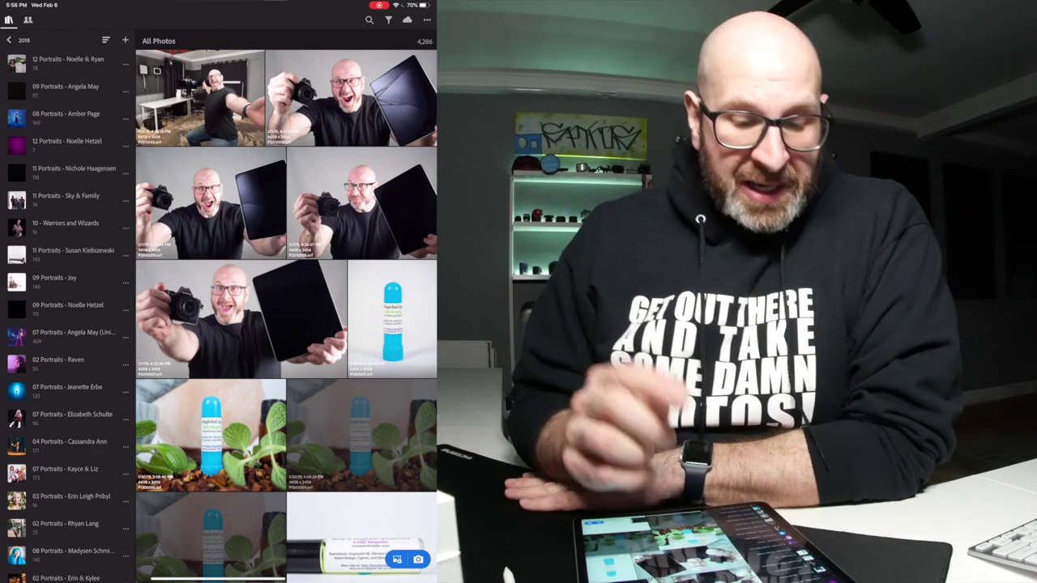
{"action": "scroll", "coordinate": [71, 316], "scroll_direction": "down", "scroll_amount": 2}
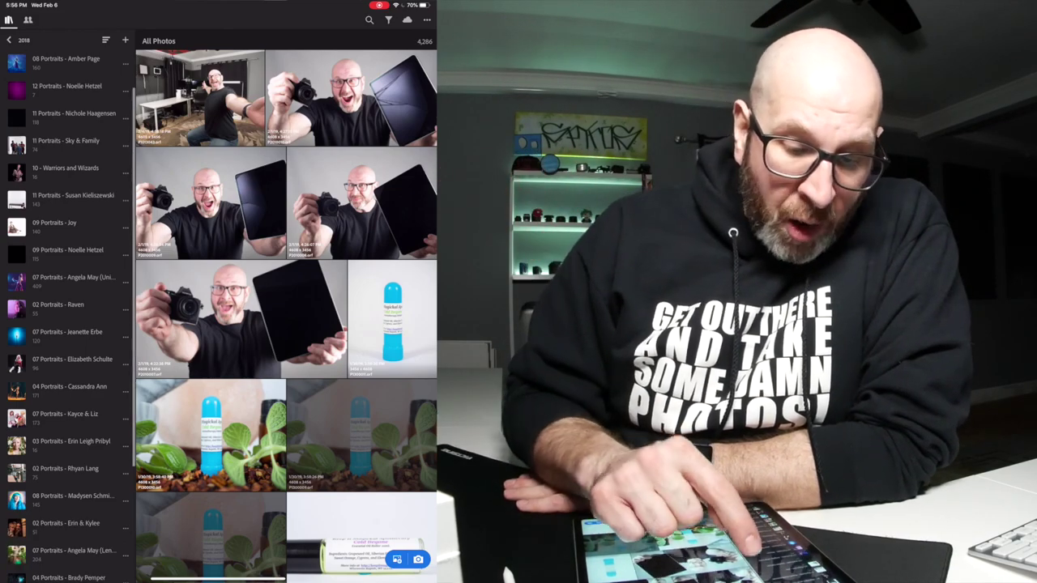
{"action": "left_click", "coordinate": [126, 255]}
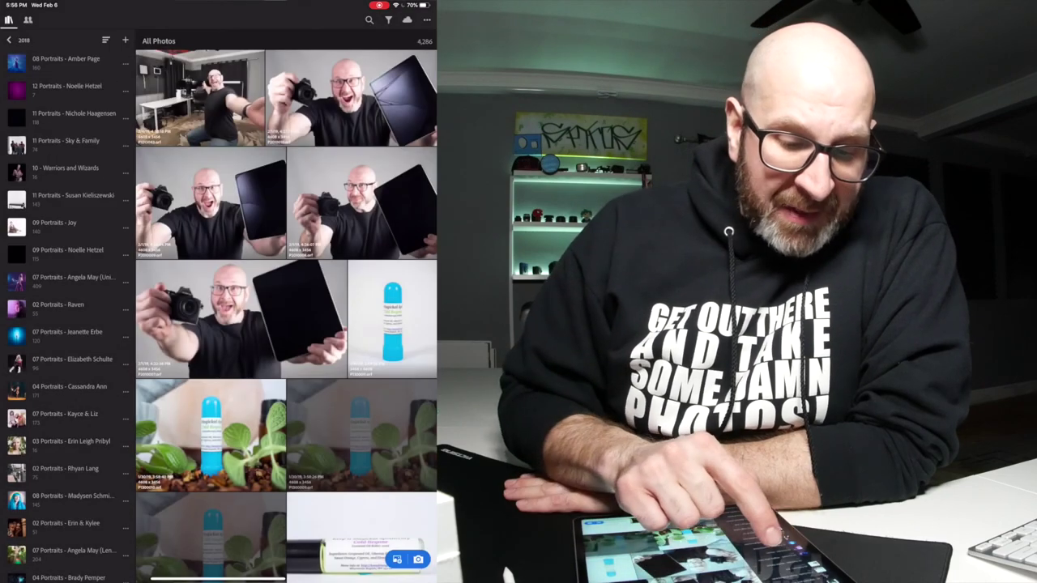
{"action": "left_click", "coordinate": [67, 251]}
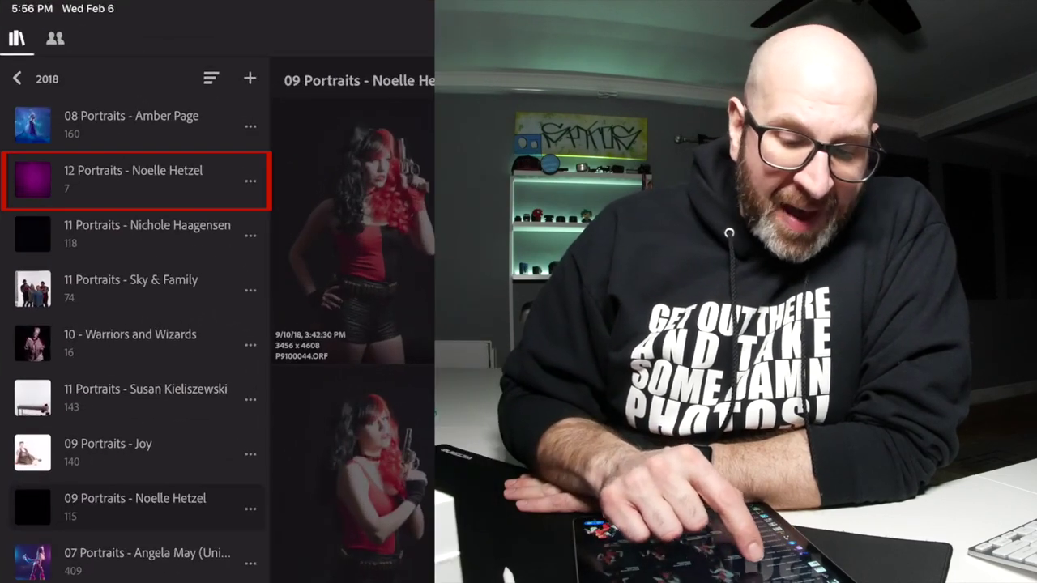
{"action": "left_click", "coordinate": [250, 508]}
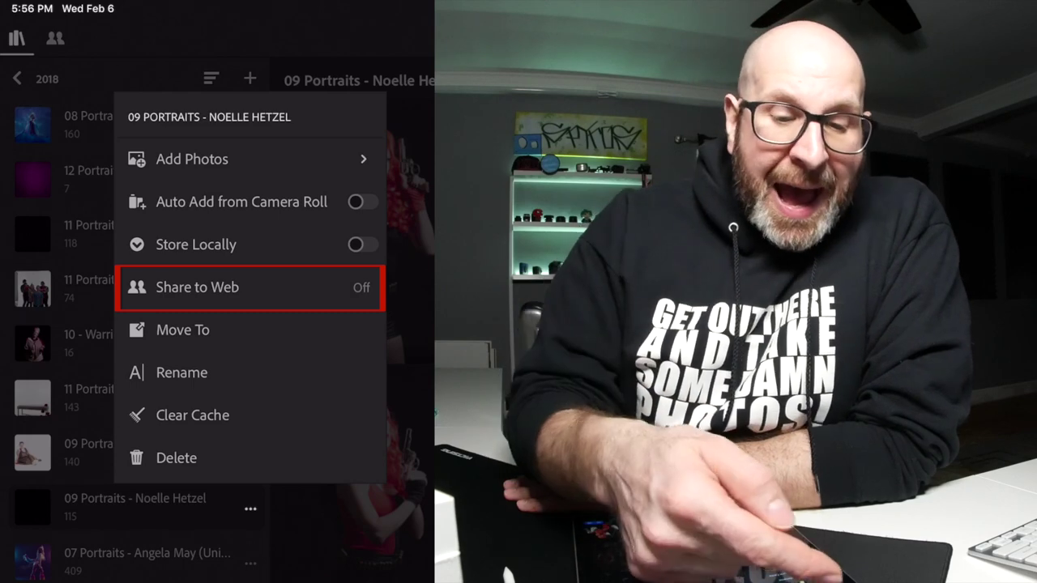
{"action": "left_click", "coordinate": [197, 287]}
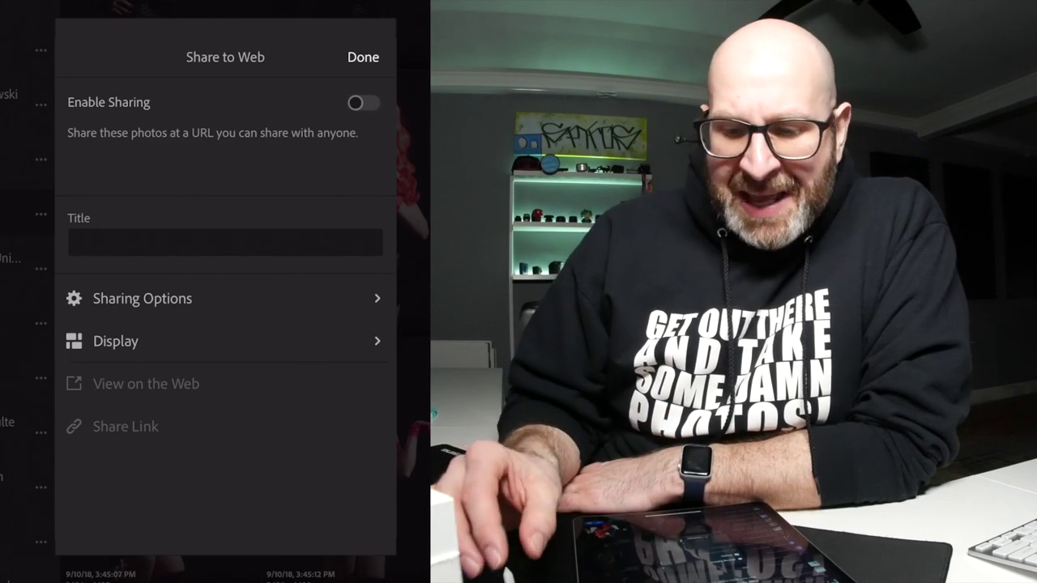
- Turn on web sharing for 09 Portraits with a blank title, and review the sharing options, all off
{"action": "left_click", "coordinate": [363, 102]}
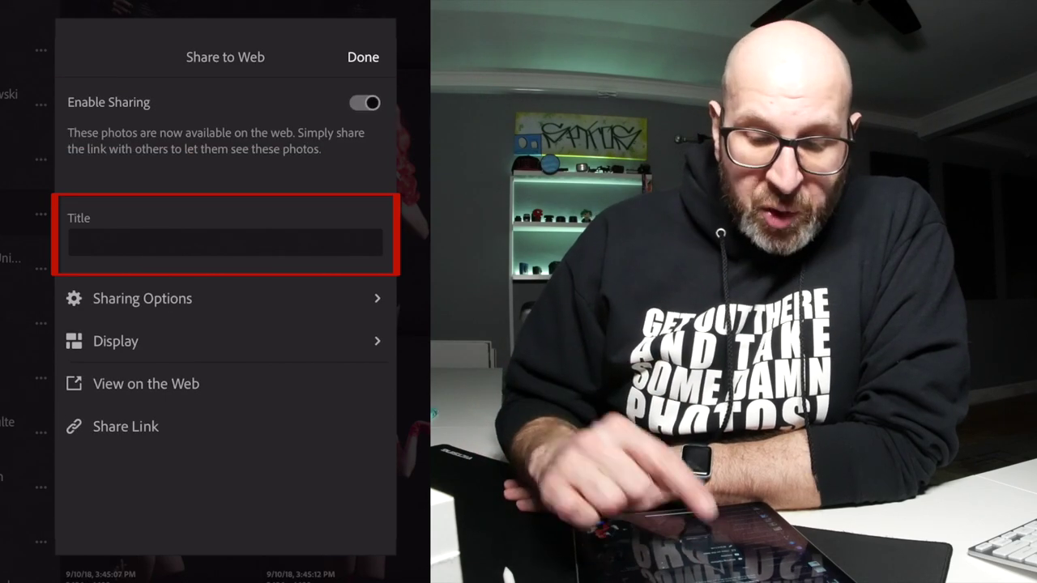
{"action": "left_click", "coordinate": [78, 243]}
{"action": "type", "text": "n"}
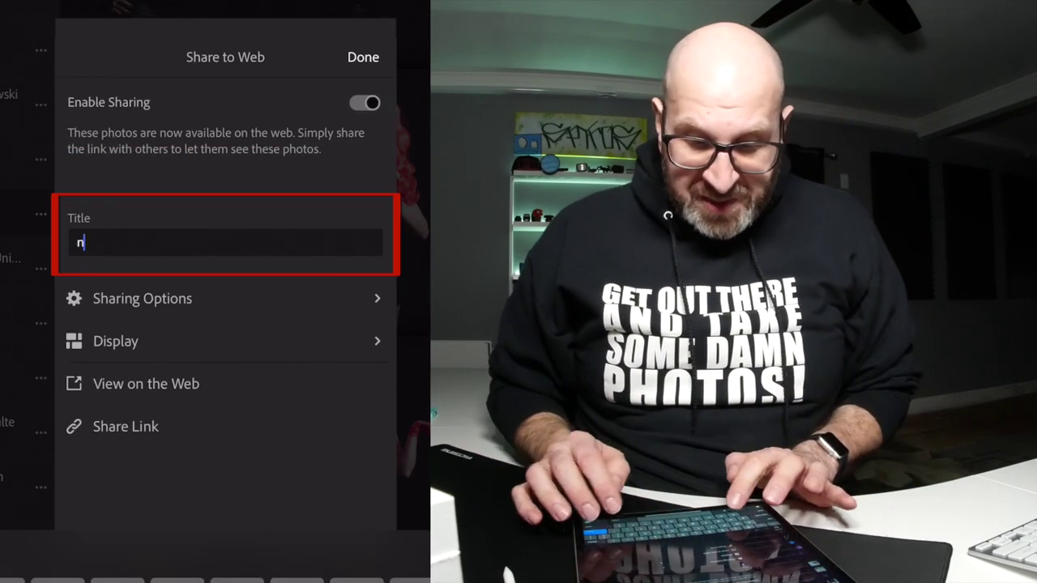
{"action": "key", "text": "BackSpace"}
{"action": "left_click", "coordinate": [142, 298]}
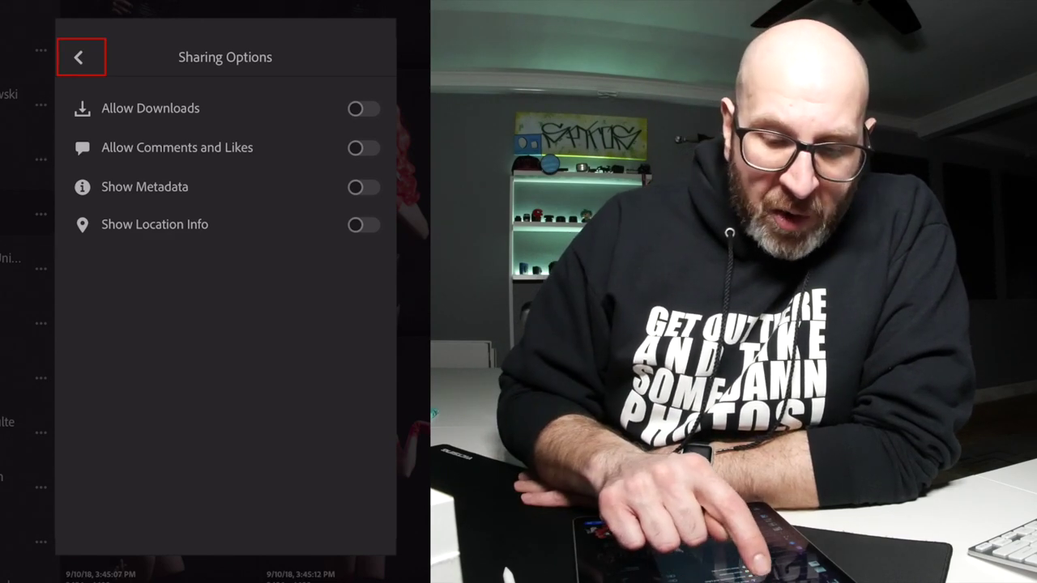
{"action": "left_click", "coordinate": [78, 56]}
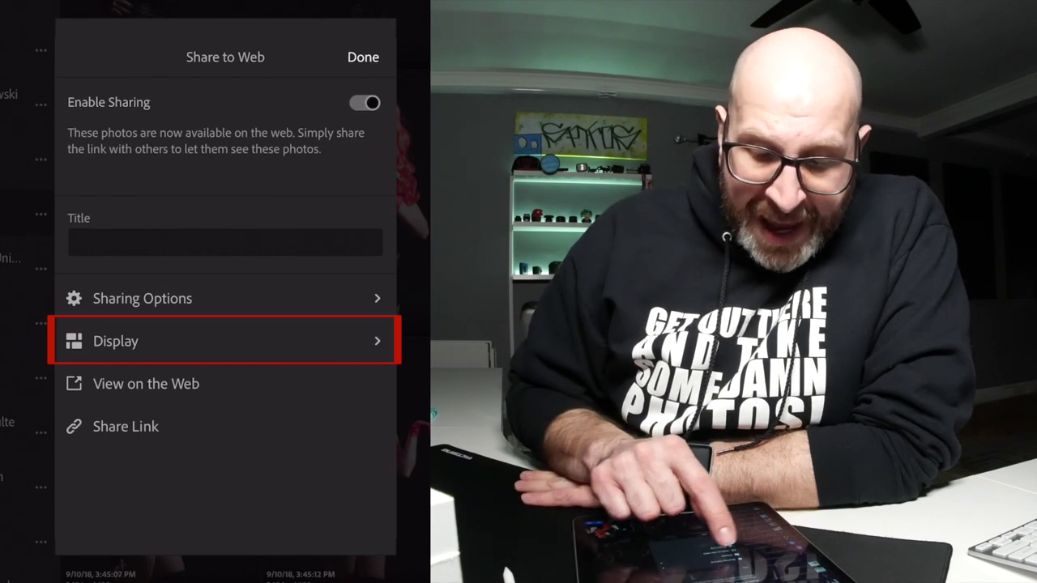
- Filter the gallery to five-star photos, keep Photo Grid after trying Column and One-Up, and confirm
{"action": "left_click", "coordinate": [224, 341]}
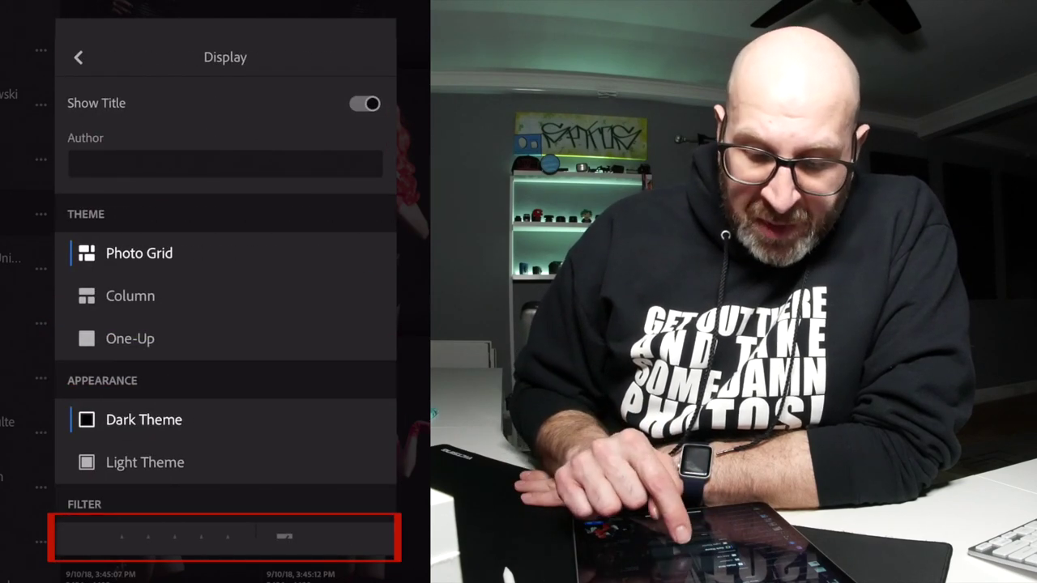
{"action": "scroll", "coordinate": [226, 316], "scroll_direction": "down", "scroll_amount": 1}
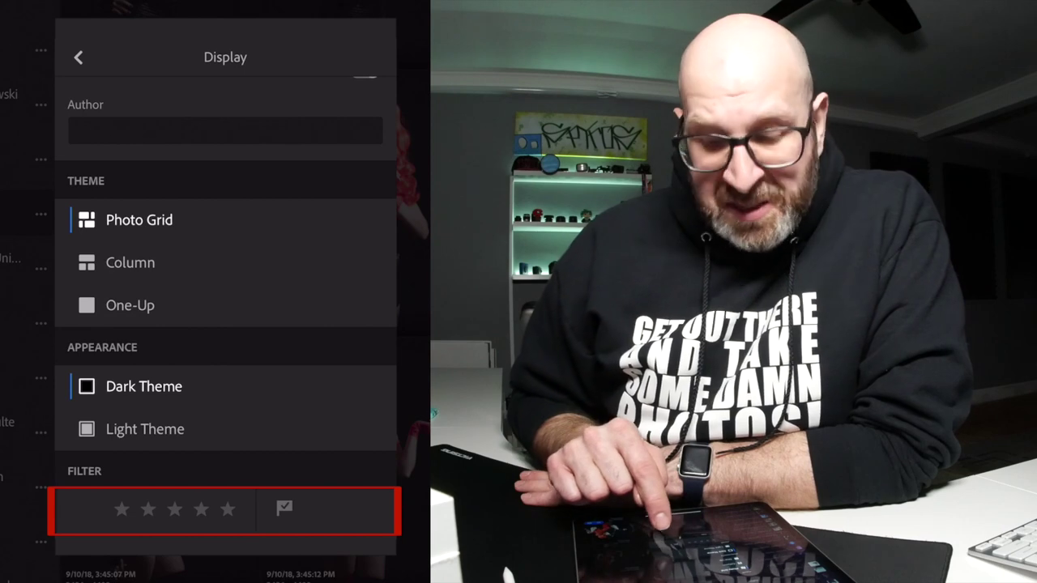
{"action": "left_click", "coordinate": [227, 509]}
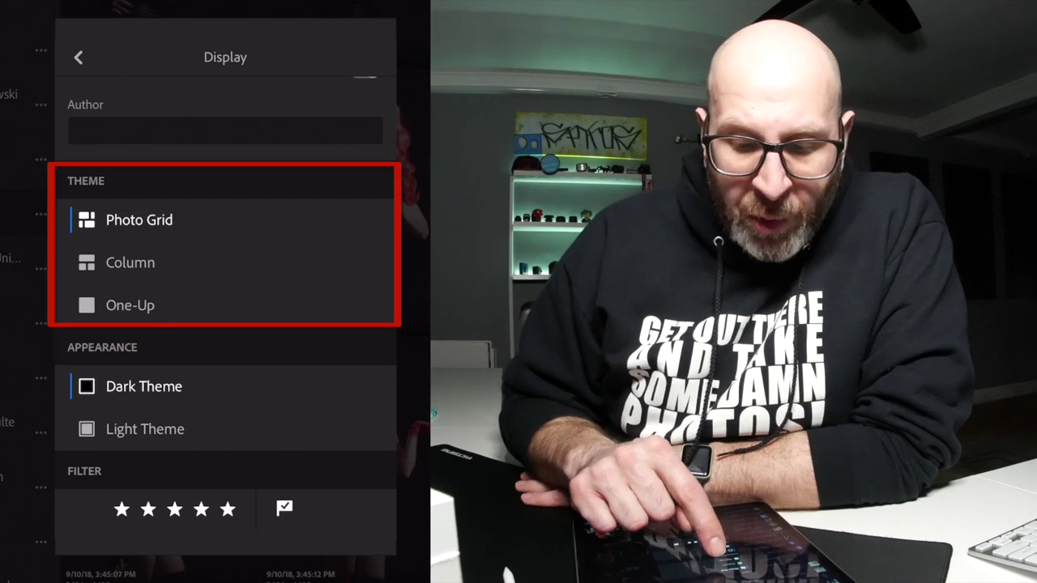
{"action": "left_click", "coordinate": [131, 262]}
{"action": "left_click", "coordinate": [130, 304]}
{"action": "left_click", "coordinate": [138, 219]}
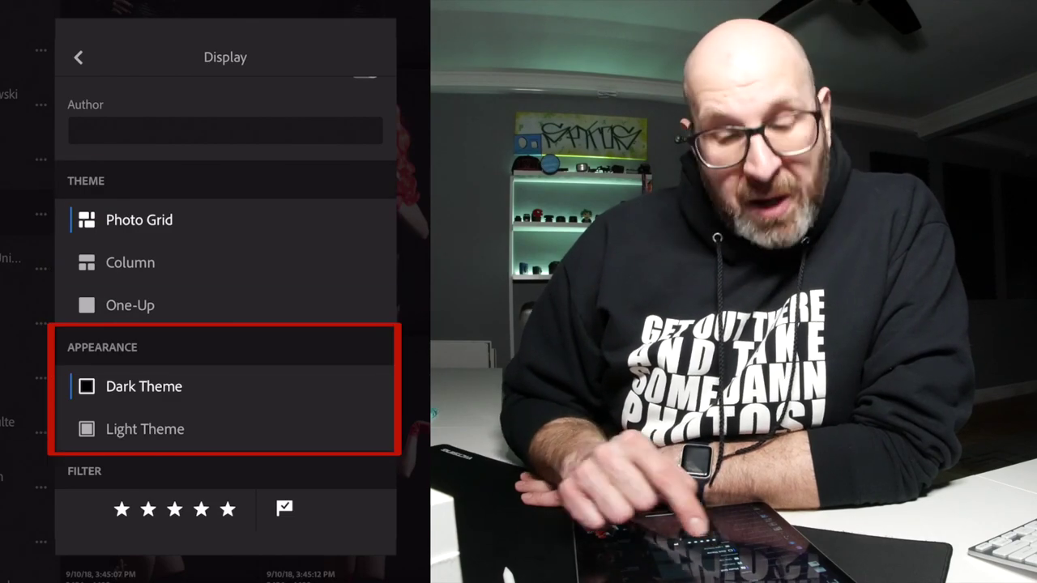
{"action": "left_click", "coordinate": [78, 56]}
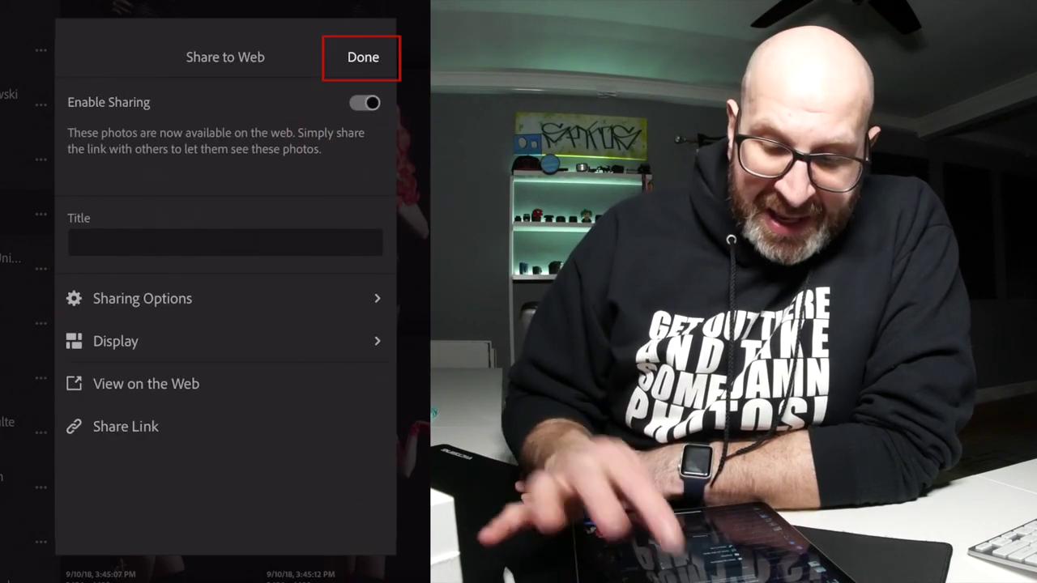
{"action": "left_click", "coordinate": [363, 57]}
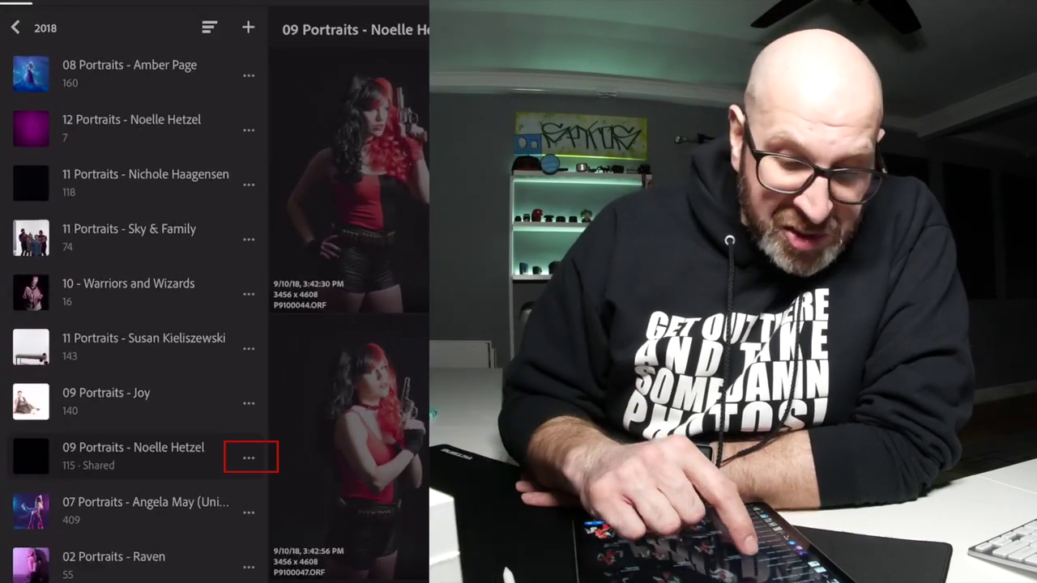
- Reopen the 09 Portraits album's Share to Web settings and view its gallery on the web
{"action": "left_click", "coordinate": [248, 458]}
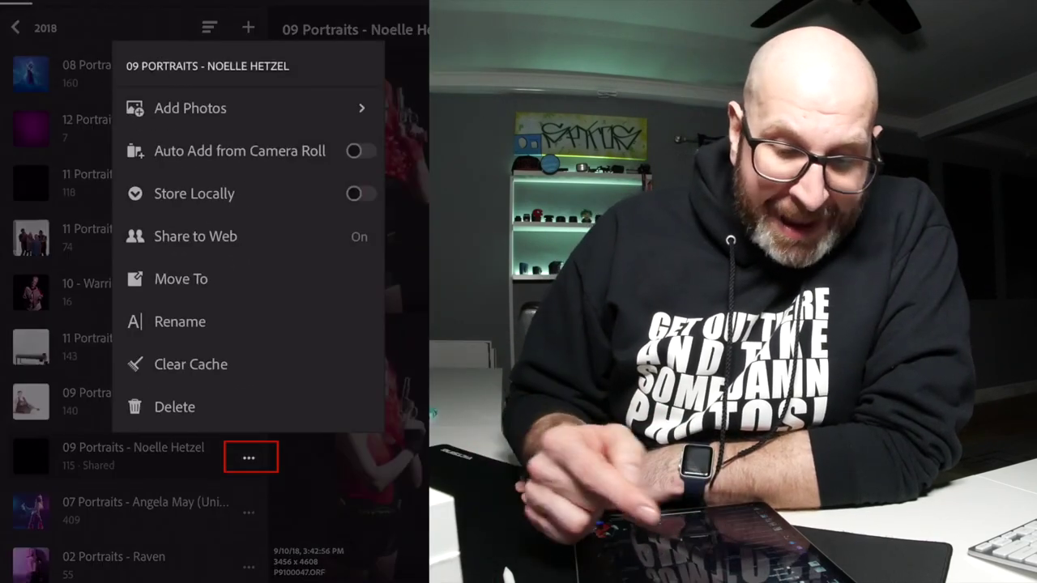
{"action": "left_click", "coordinate": [196, 236]}
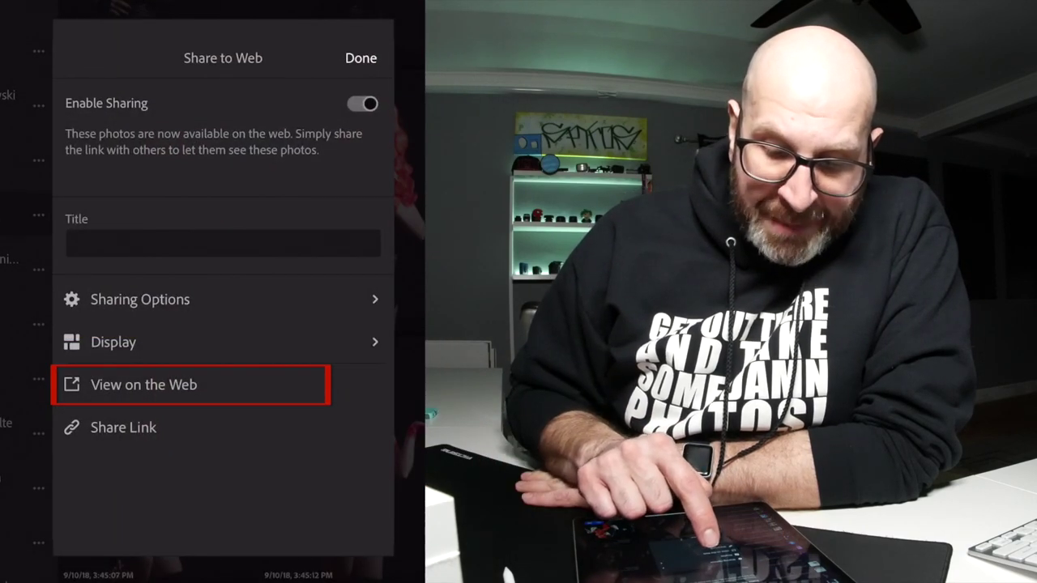
{"action": "left_click", "coordinate": [144, 384]}
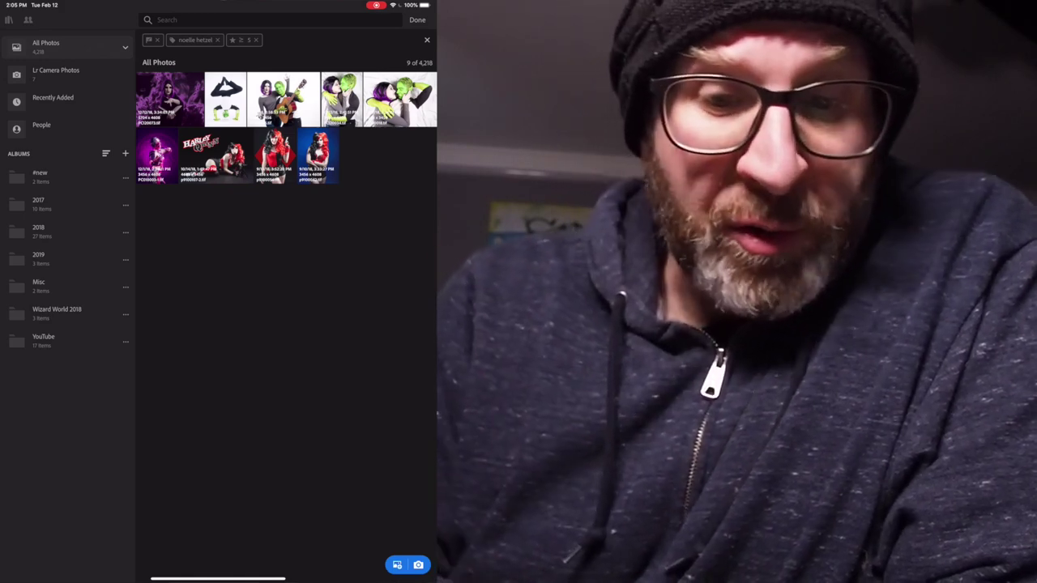
- Select the nine filtered five-star photos and share them to the web as Feb 12, 2019
{"action": "left_click", "coordinate": [169, 99]}
{"action": "left_click", "coordinate": [225, 78]}
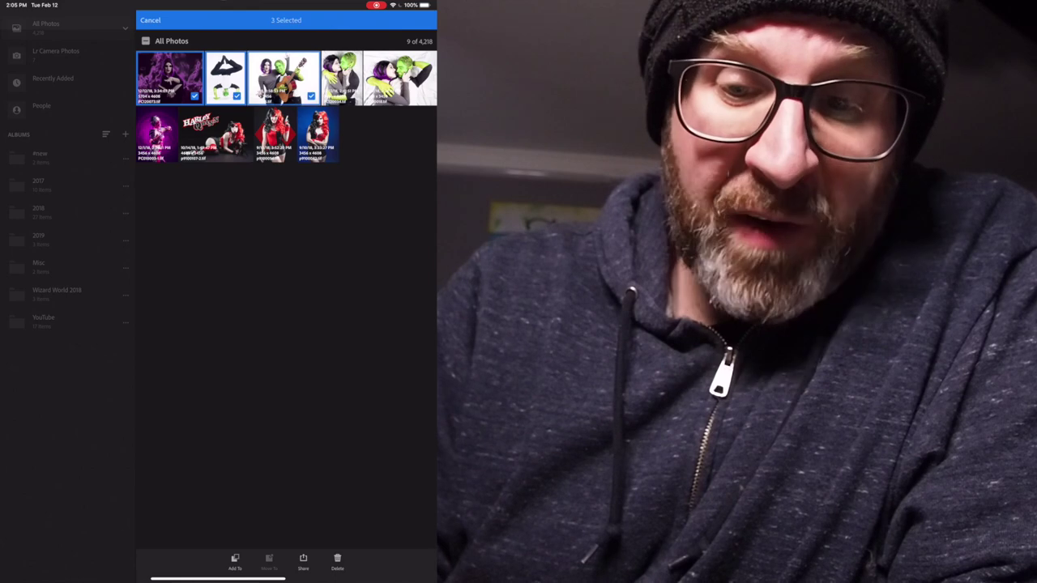
{"action": "left_click", "coordinate": [283, 79]}
{"action": "left_click", "coordinate": [341, 79]}
{"action": "left_click", "coordinate": [400, 79]}
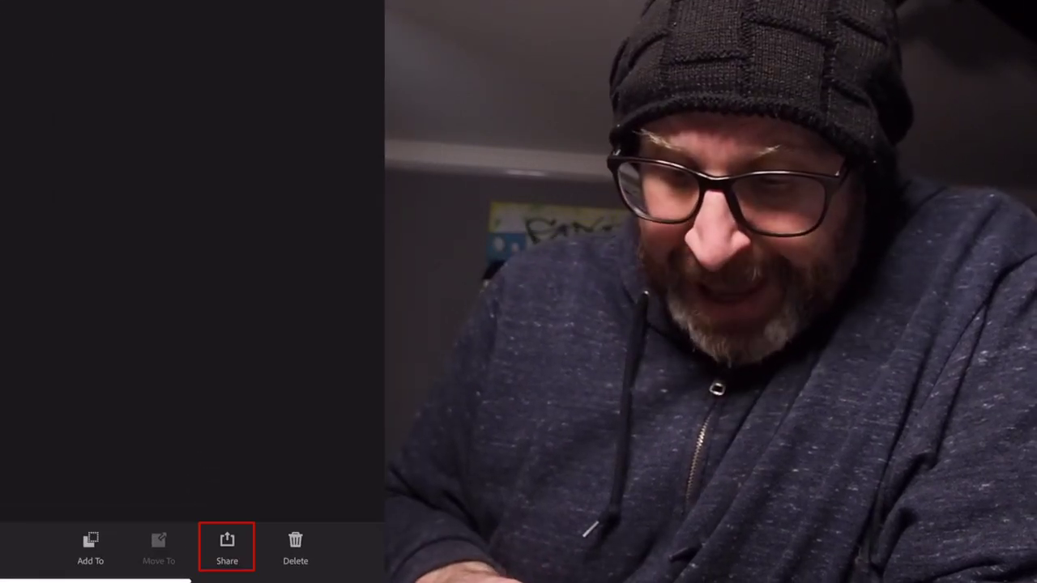
{"action": "left_click", "coordinate": [227, 543]}
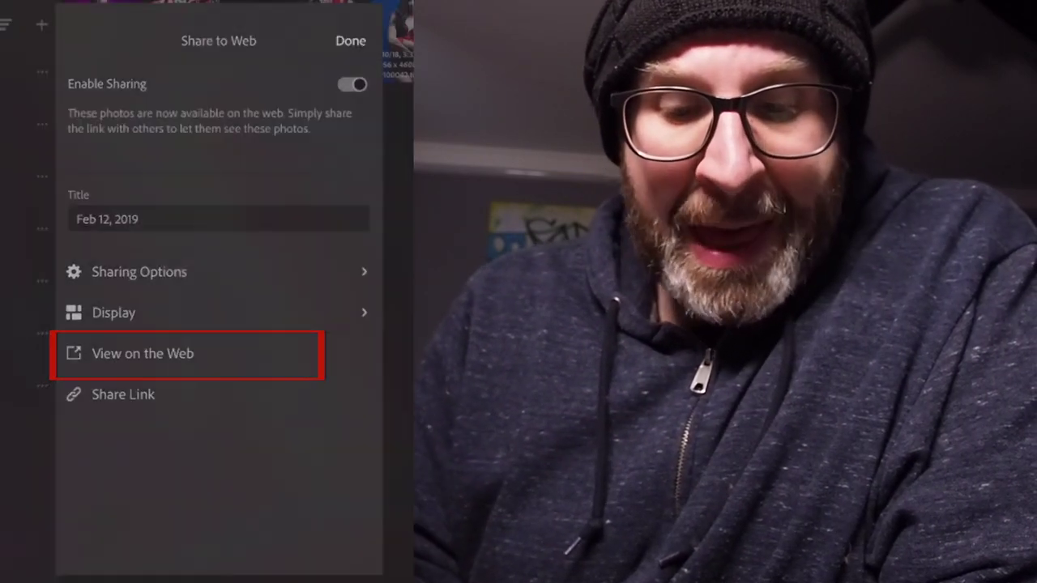
- Open the Feb 12, 2019 gallery in Safari and scroll through its 9 photos
{"action": "left_click", "coordinate": [143, 353]}
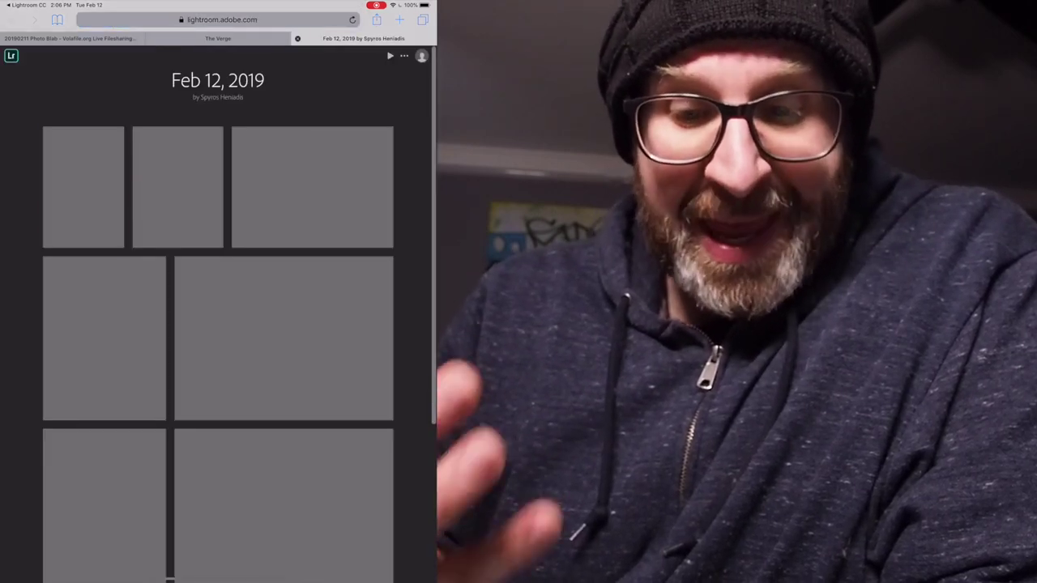
{"action": "scroll", "coordinate": [218, 314], "scroll_direction": "down", "scroll_amount": 5}
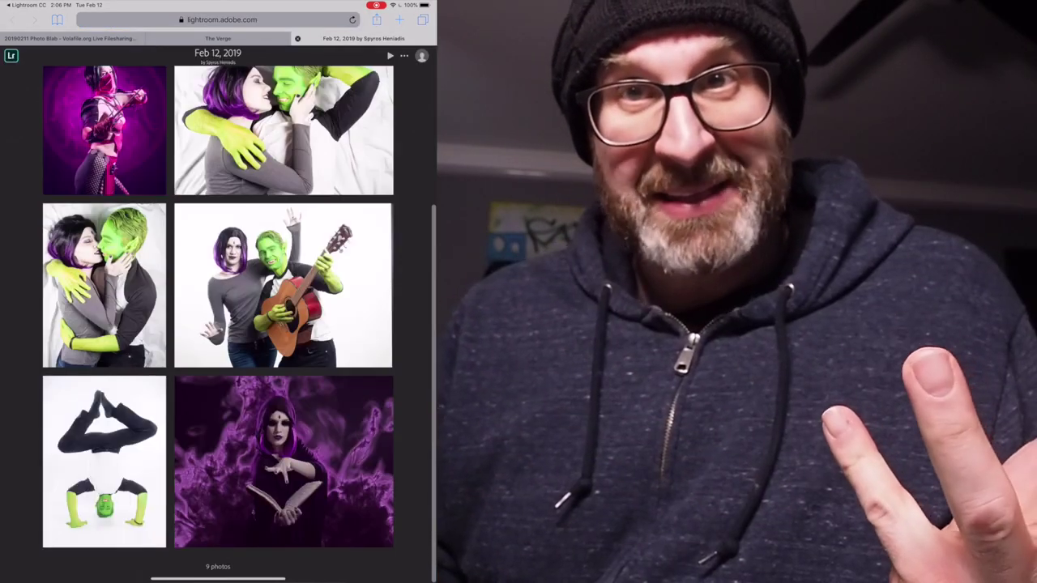